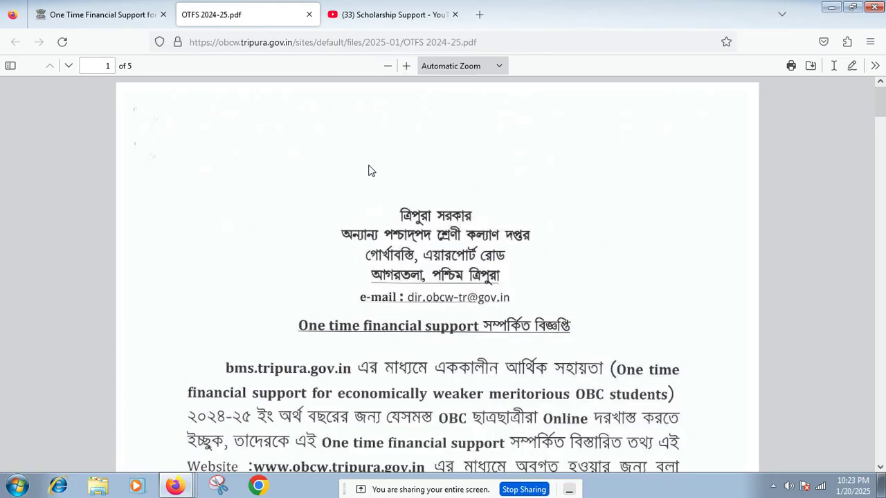
# Step: Scroll the OTFS 2024-25 notice to the paragraph with helpline numbers and the 20/02/2025 deadline
pyautogui.scroll(-2, 570, 239)
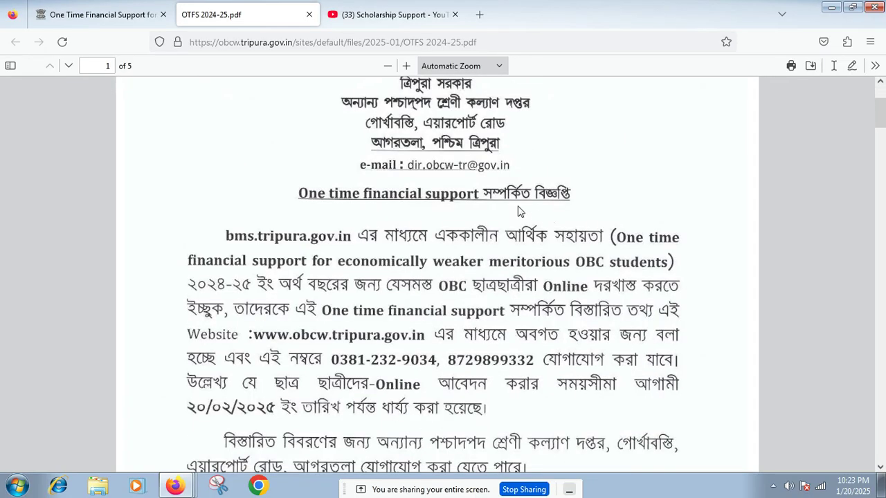
pyautogui.scroll(-1, 517, 208)
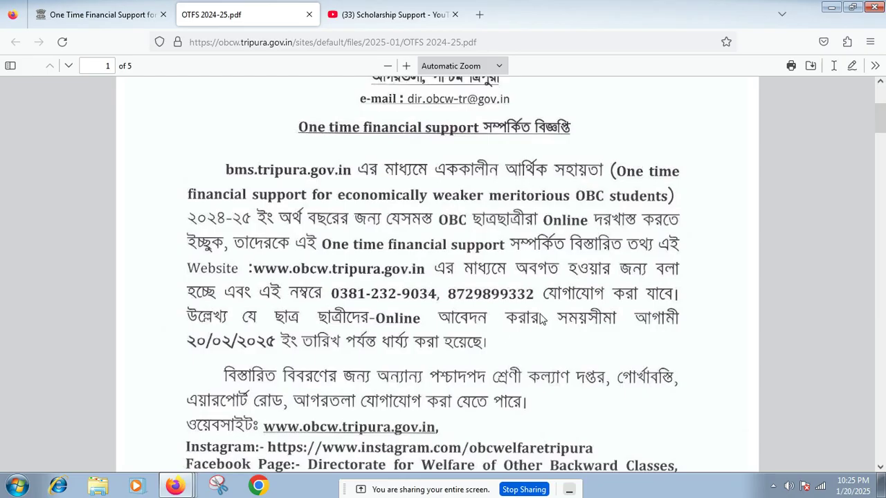
pyautogui.scroll(-6, 537, 323)
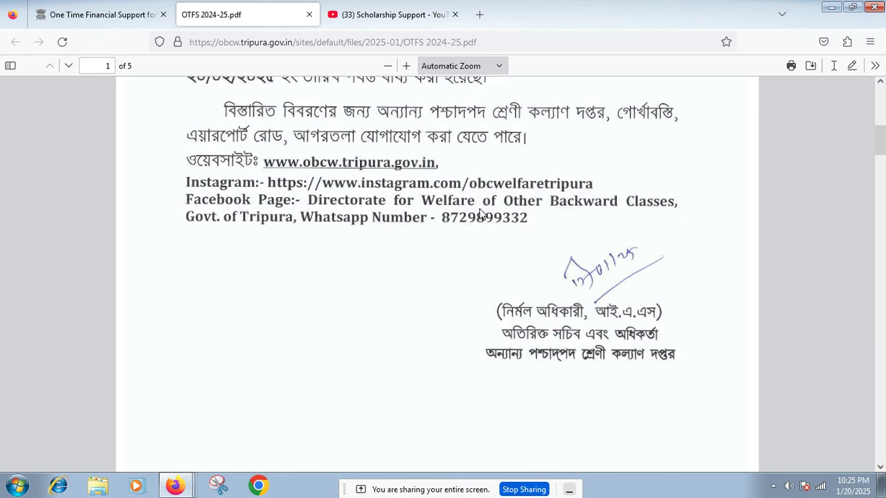
pyautogui.scroll(5, 484, 214)
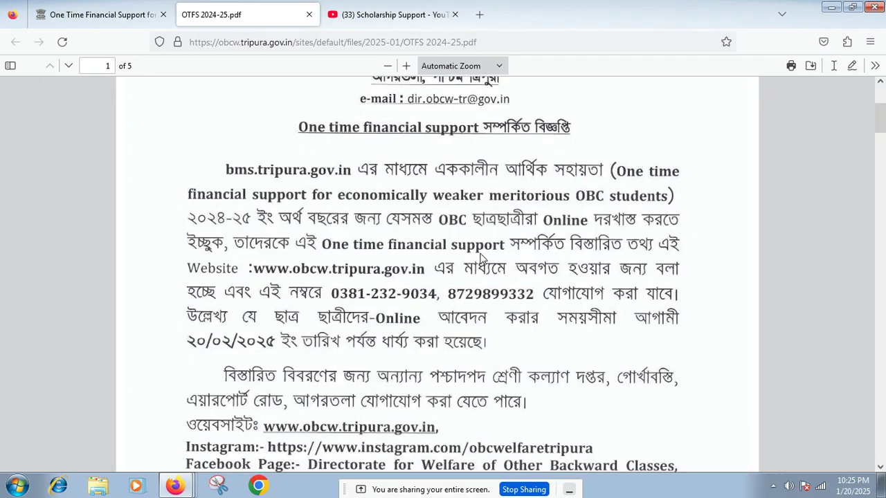
pyautogui.click(479, 15)
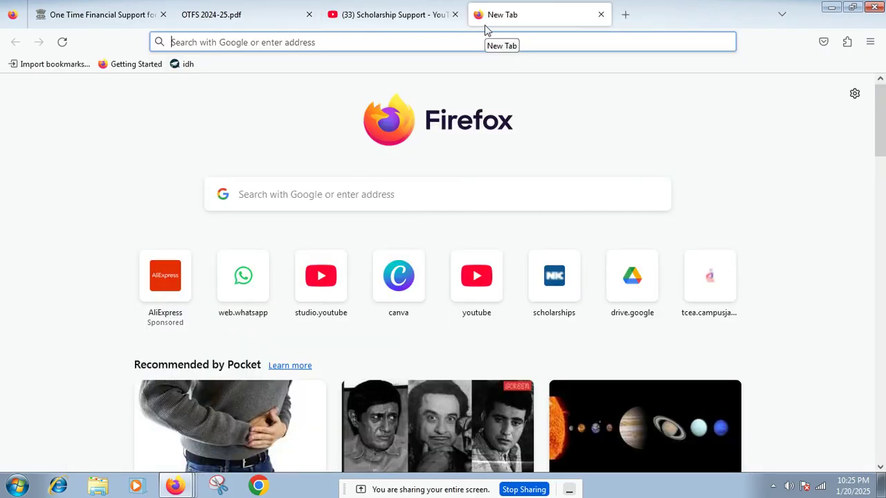
# Step: Load google.com and search for 'bms tripura' using the suggestion
pyautogui.write('goo')
pyautogui.press('Return')
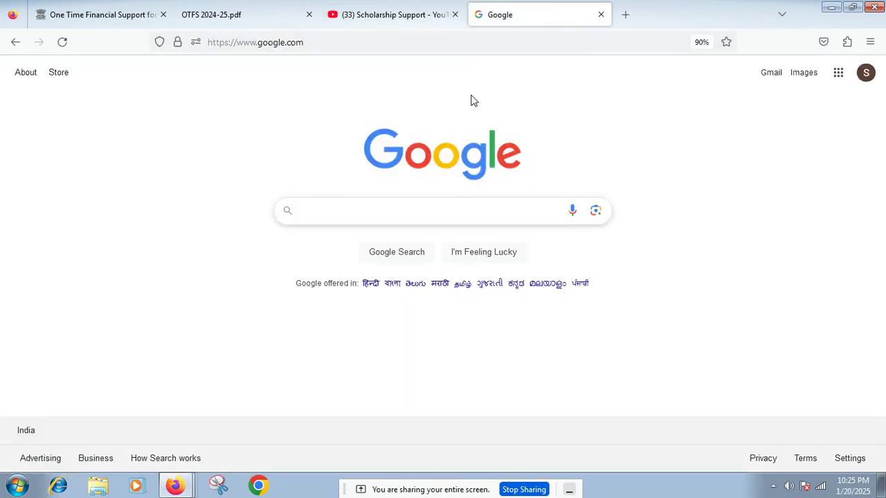
pyautogui.write('bms')
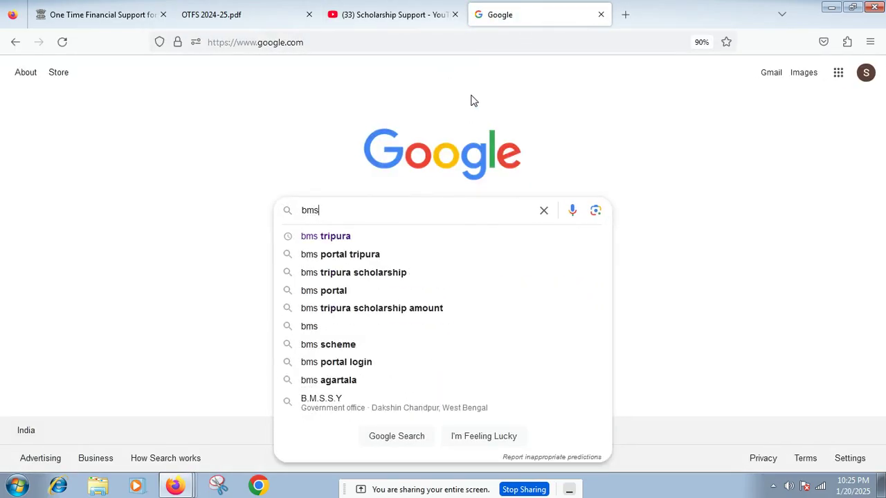
pyautogui.press('Down')
pyautogui.press('Return')
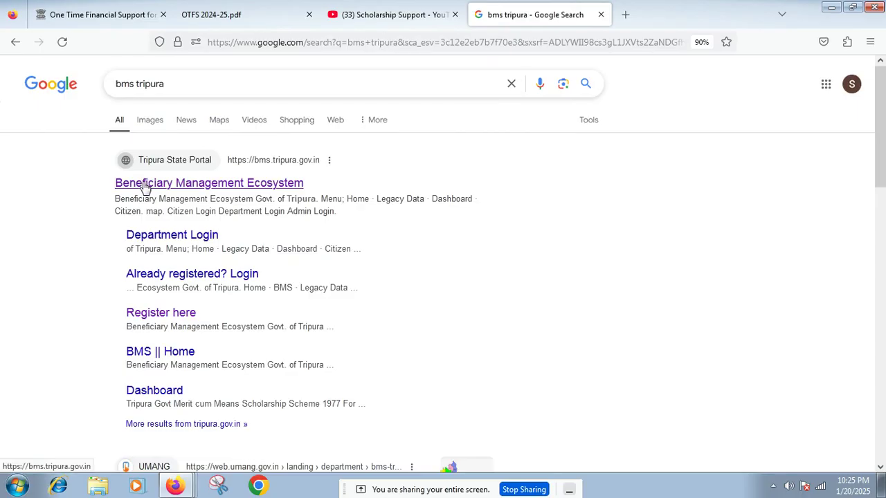
# Step: Open the Beneficiary Management Ecosystem result and go to its Citizen Login page
pyautogui.click(257, 185)
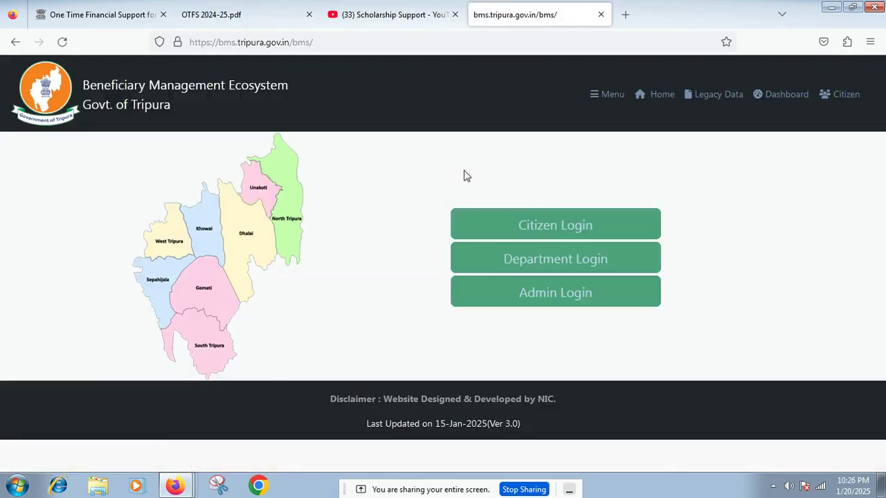
pyautogui.click(557, 227)
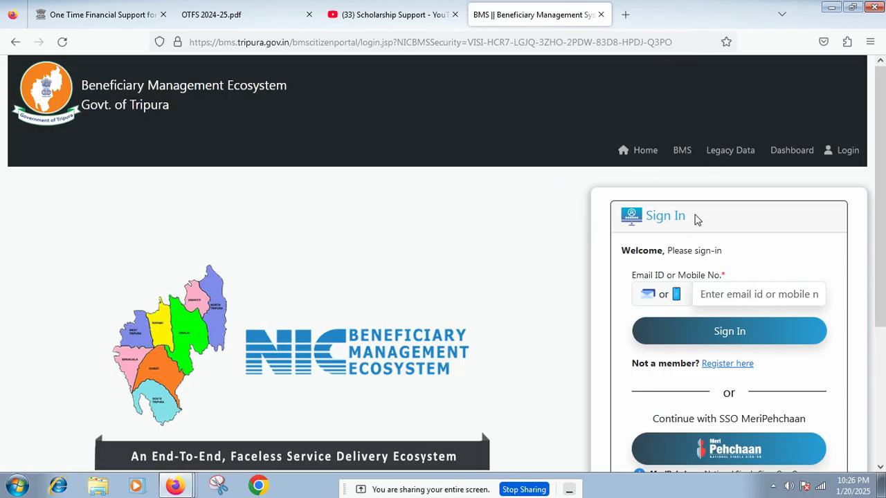
pyautogui.scroll(-2, 753, 263)
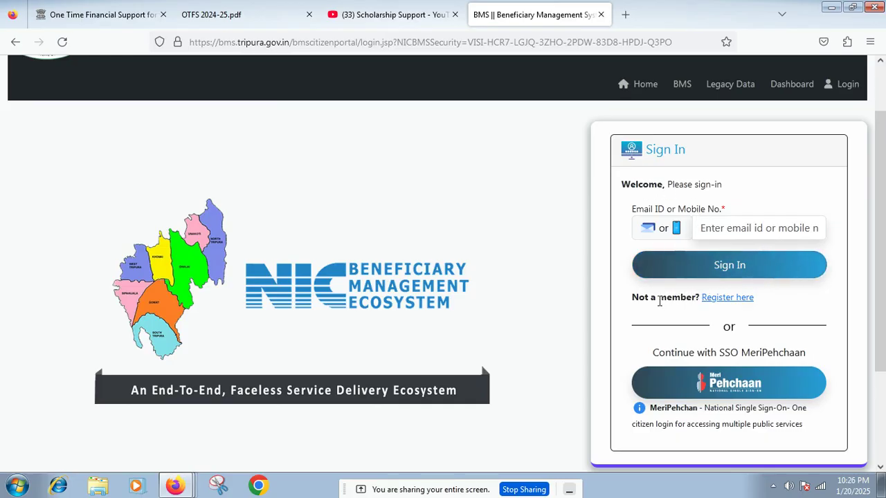
# Step: Open the 'Register here' link in a new tab and switch to it
pyautogui.rightClick(733, 305)
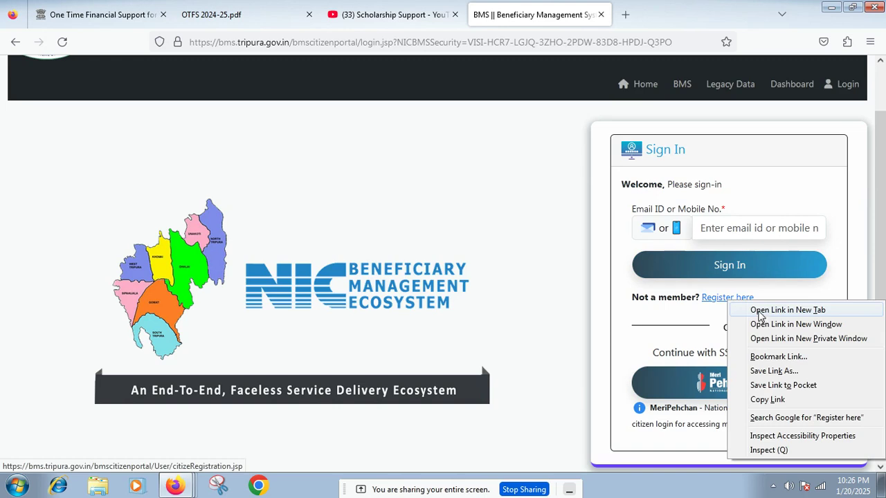
pyautogui.click(759, 310)
pyautogui.click(643, 12)
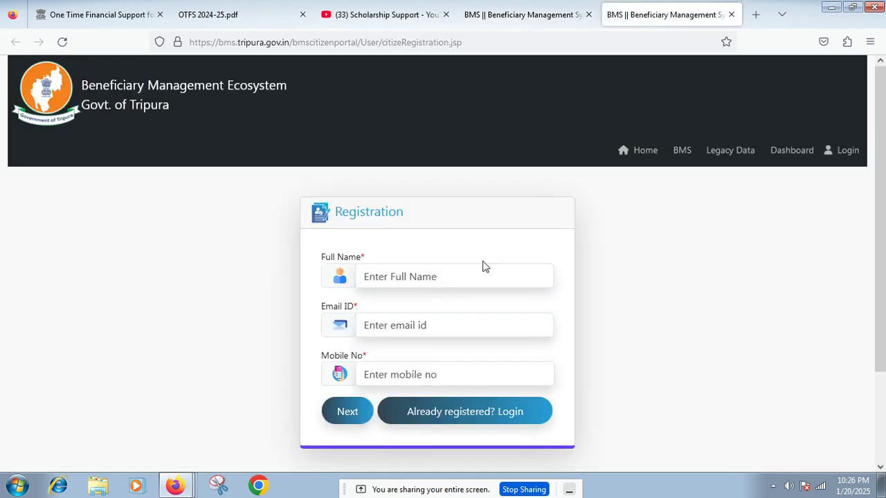
# Step: Go through the Full Name, Email ID and Mobile No fields of the registration form
pyautogui.click(435, 276)
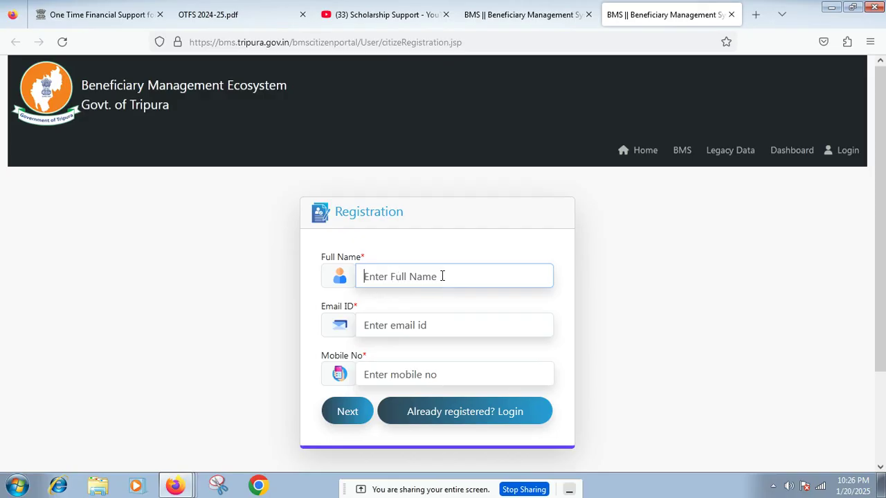
pyautogui.click(389, 326)
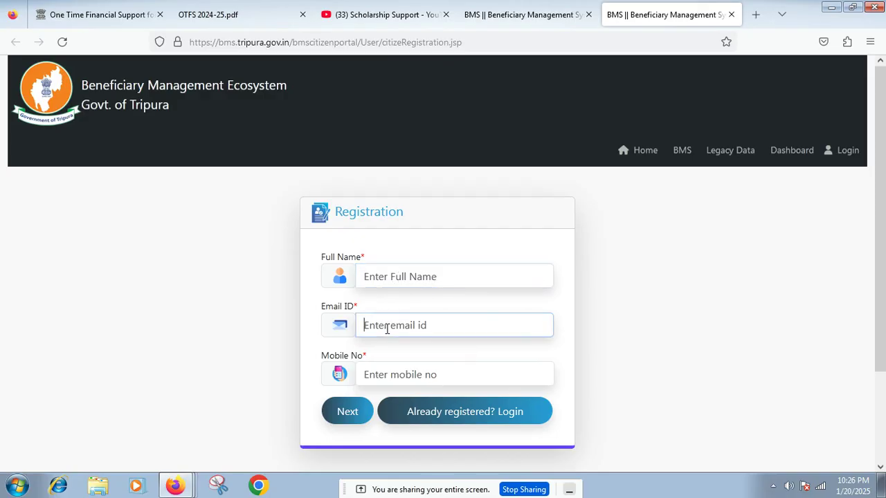
pyautogui.click(394, 369)
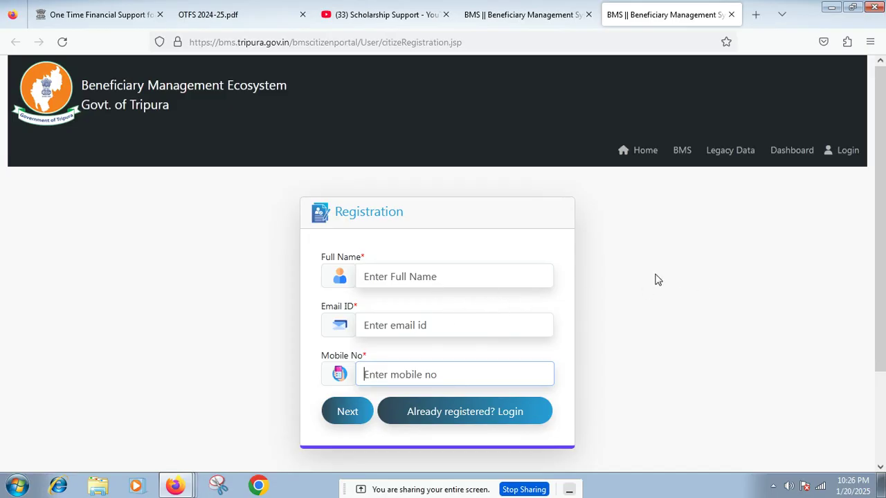
# Step: On the Sign In tab, enter the registered mobile number and request a sign-in OTP
pyautogui.click(499, 6)
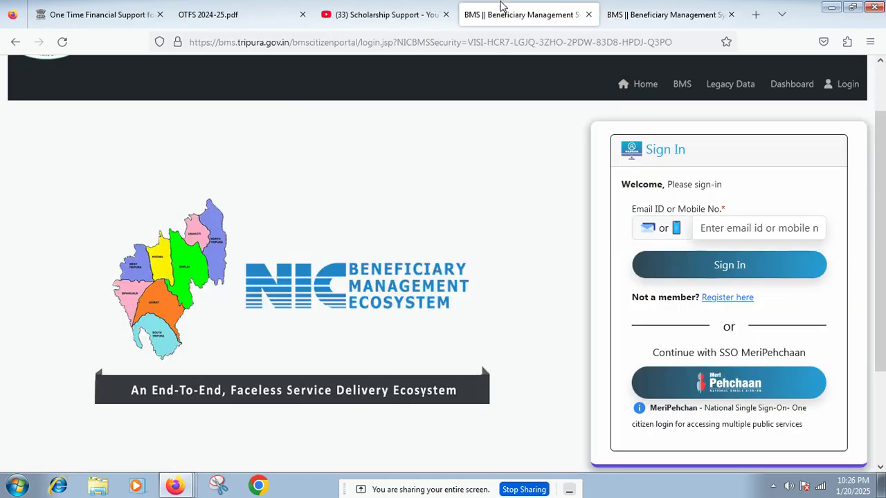
pyautogui.click(722, 224)
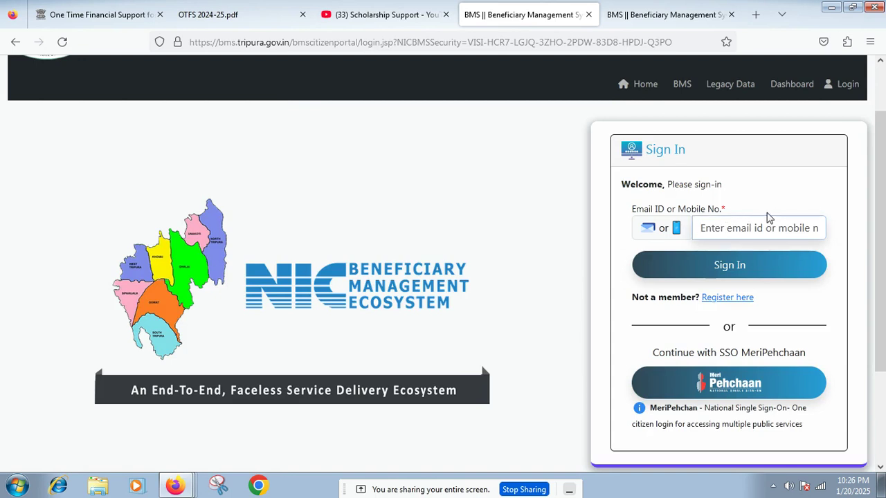
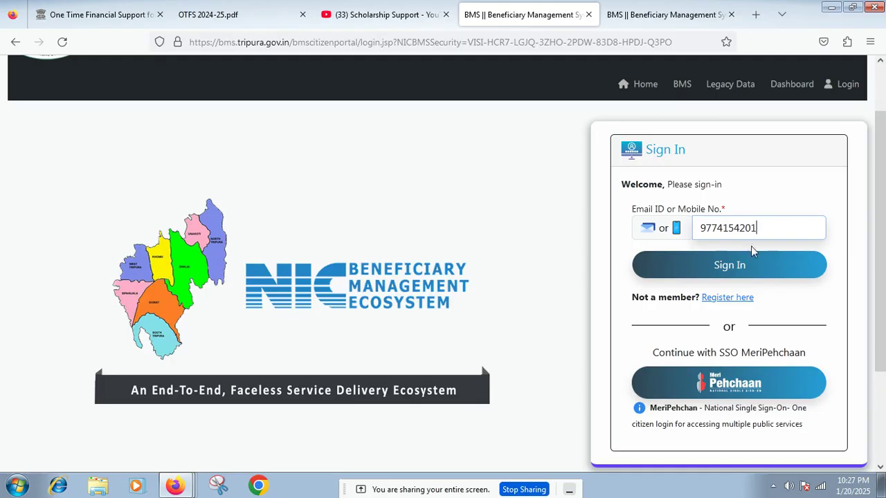
pyautogui.click(737, 269)
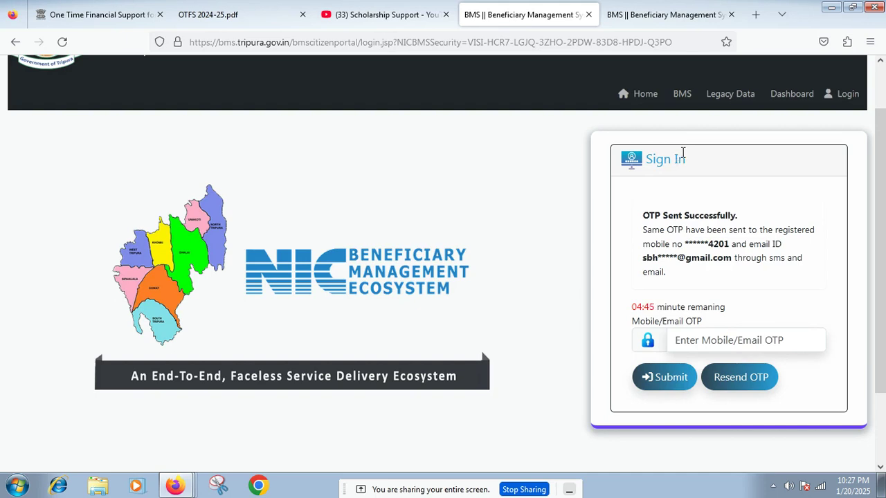
# Step: Resend and enter the OTP, submit it, and decline Firefox's password-save prompt
pyautogui.click(759, 379)
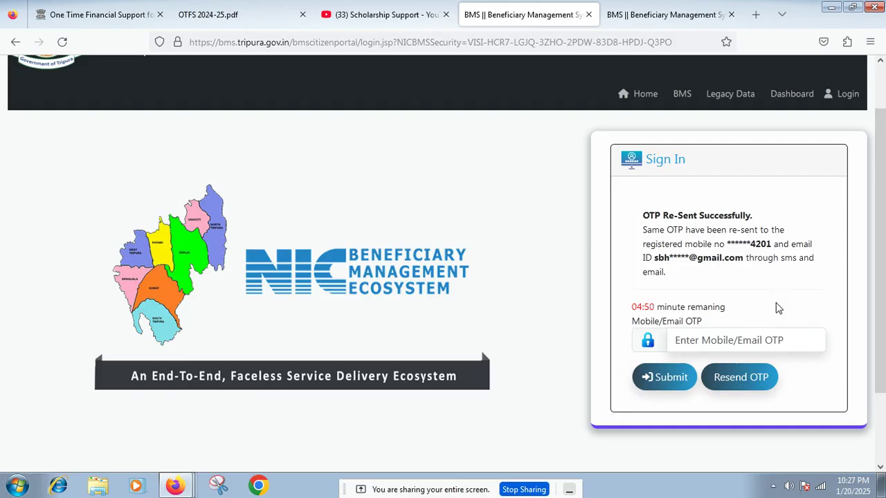
pyautogui.click(756, 339)
pyautogui.write('•••')
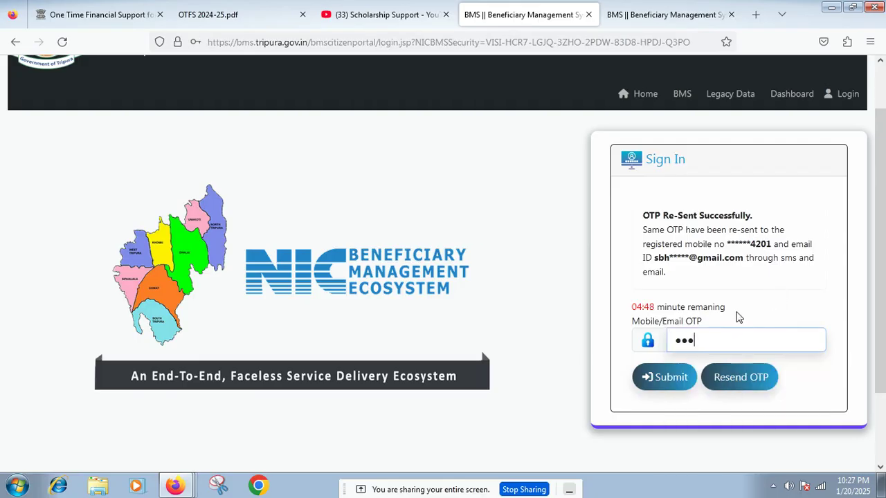
pyautogui.click(682, 380)
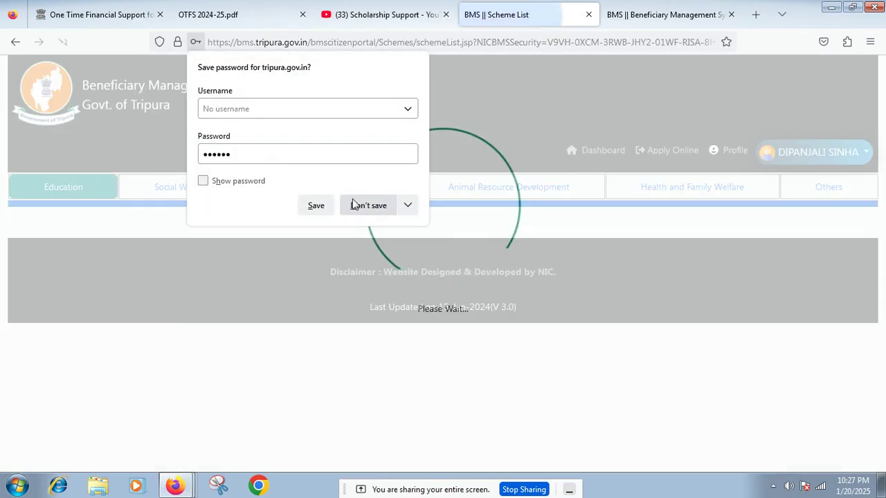
pyautogui.click(368, 207)
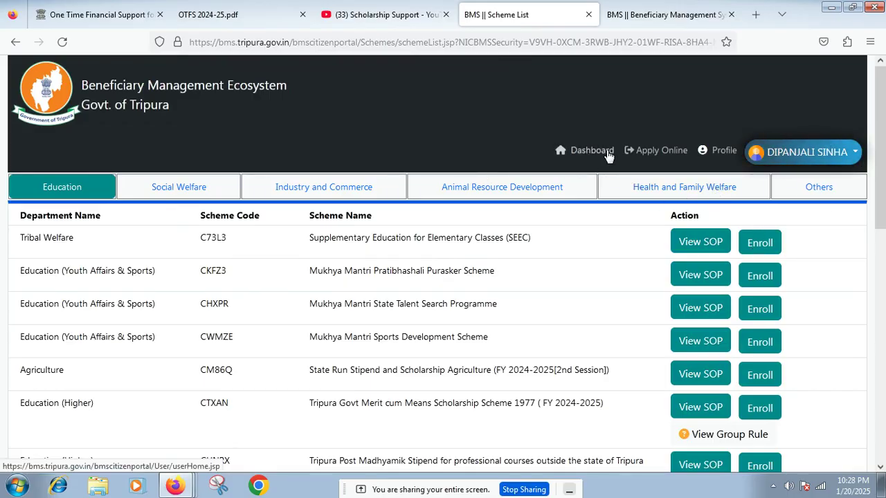
# Step: Open Profile and scroll to check the 'Your profile is Complete' message
pyautogui.click(721, 154)
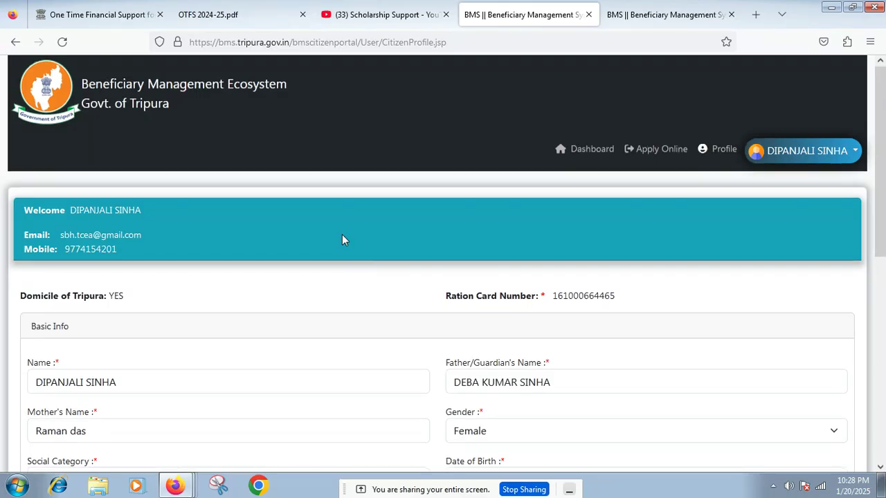
pyautogui.scroll(-4, 342, 234)
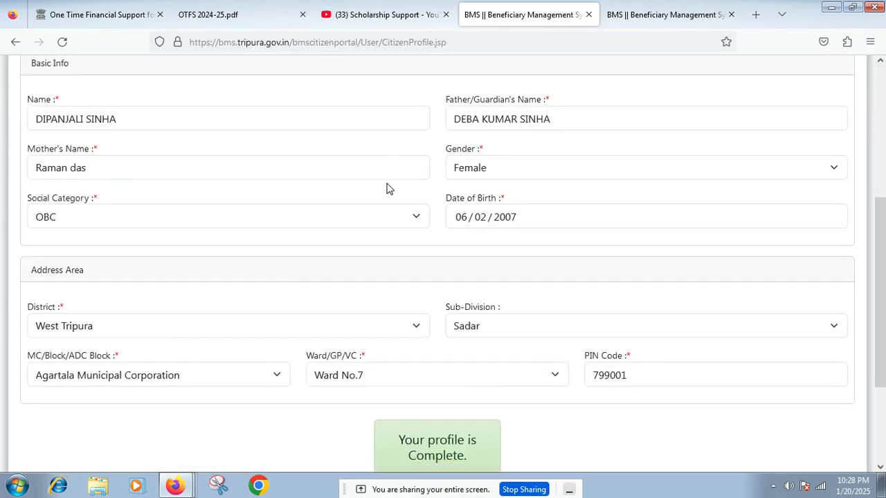
pyautogui.scroll(-2, 388, 189)
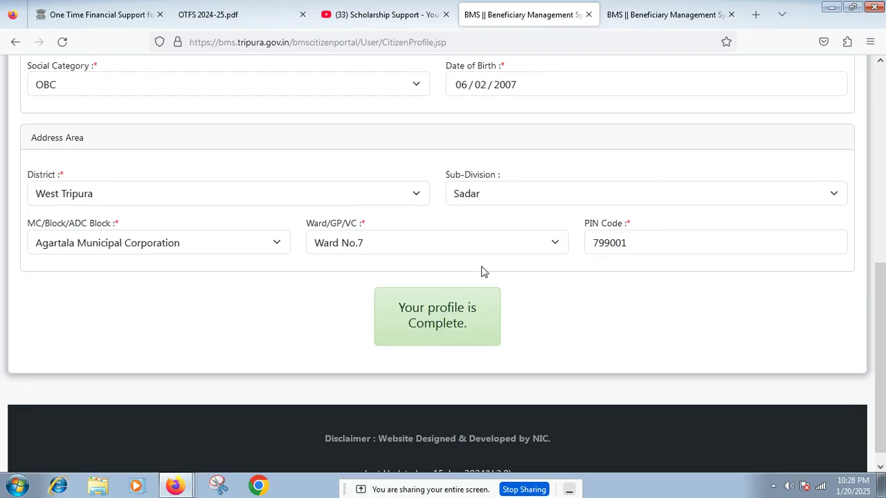
pyautogui.scroll(5, 494, 241)
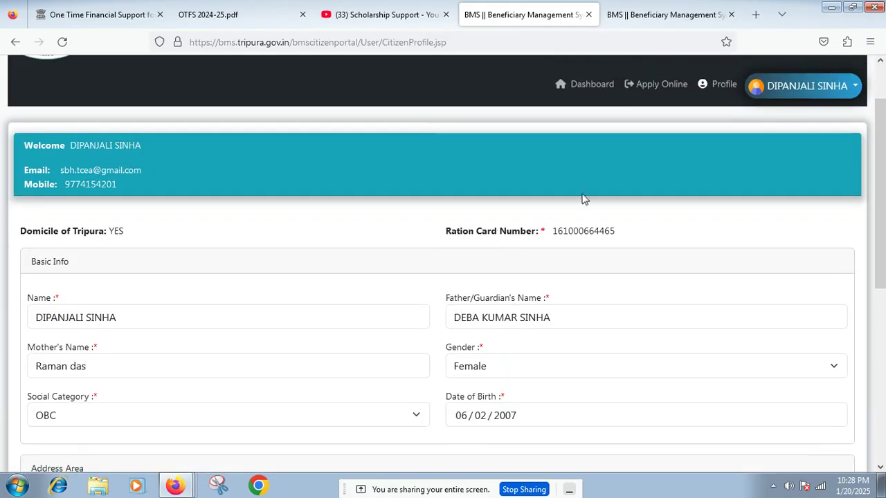
# Step: Go to Apply Online and scroll the scheme table down to the Welfare of O.B.Cs CVPLU row
pyautogui.click(656, 90)
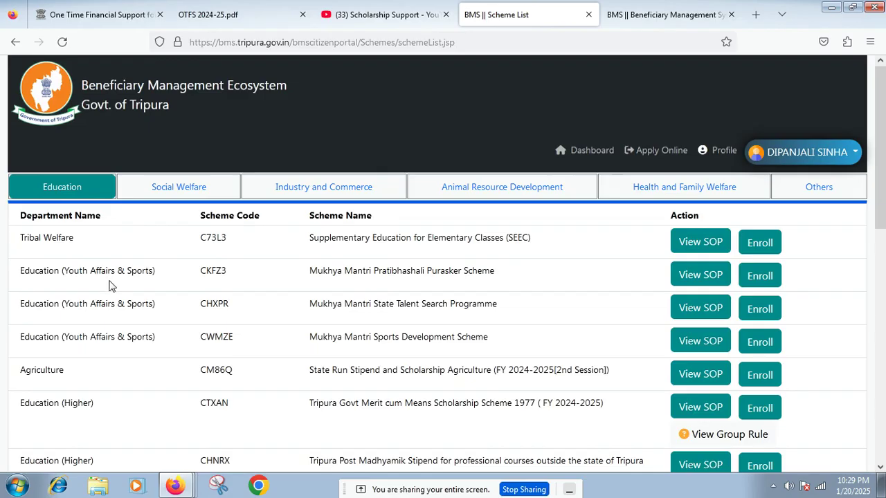
pyautogui.scroll(-3, 109, 286)
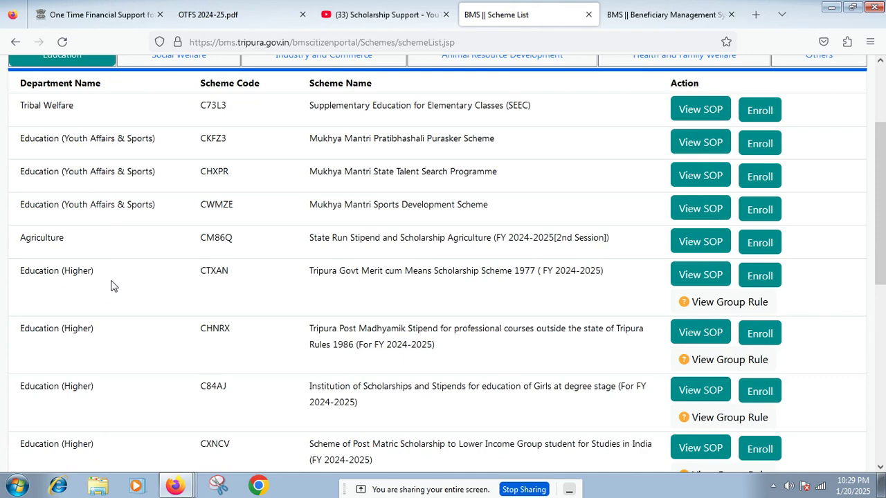
pyautogui.scroll(-3, 114, 285)
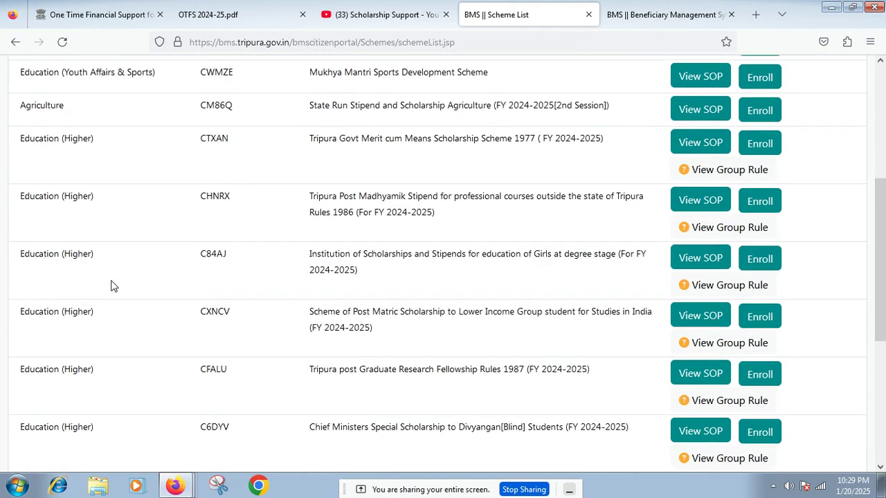
pyautogui.scroll(-3, 114, 286)
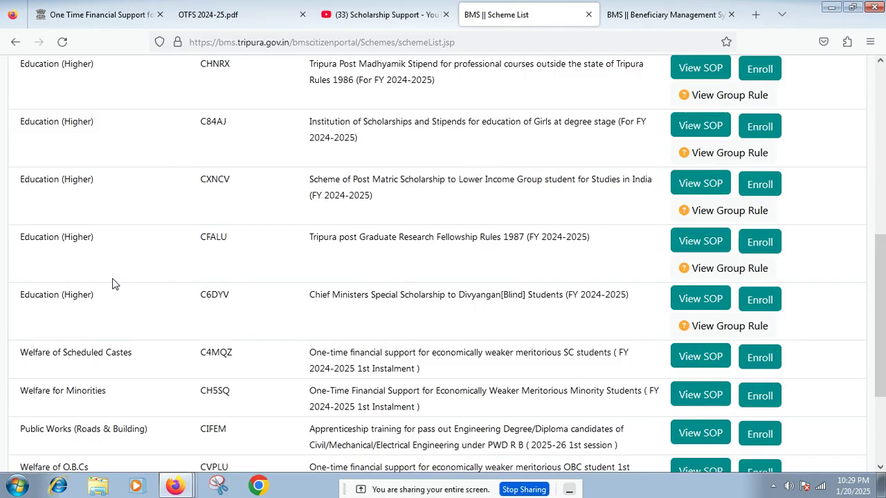
pyautogui.scroll(-3, 114, 285)
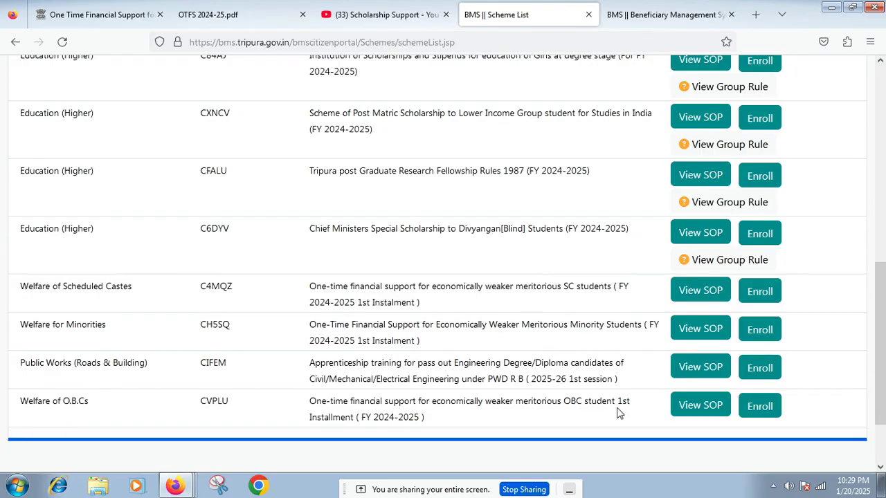
# Step: Open the OBC row's View SOP link in a new tab and switch to it
pyautogui.rightClick(704, 407)
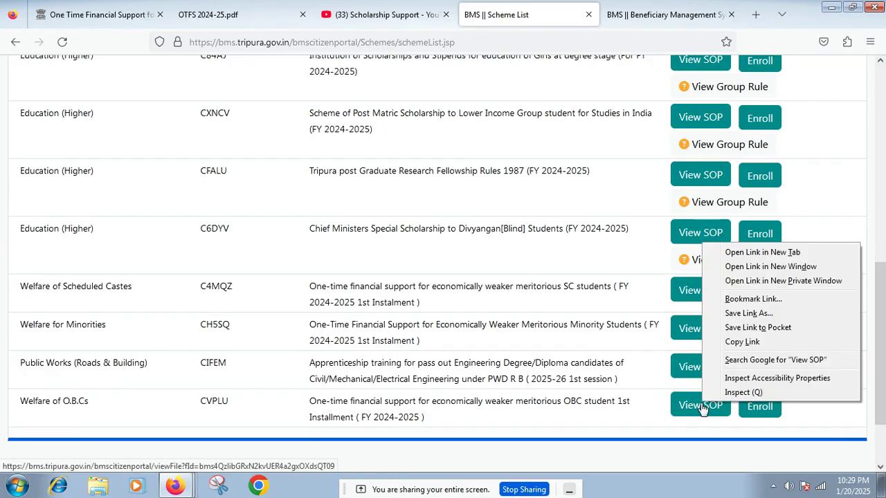
pyautogui.click(762, 252)
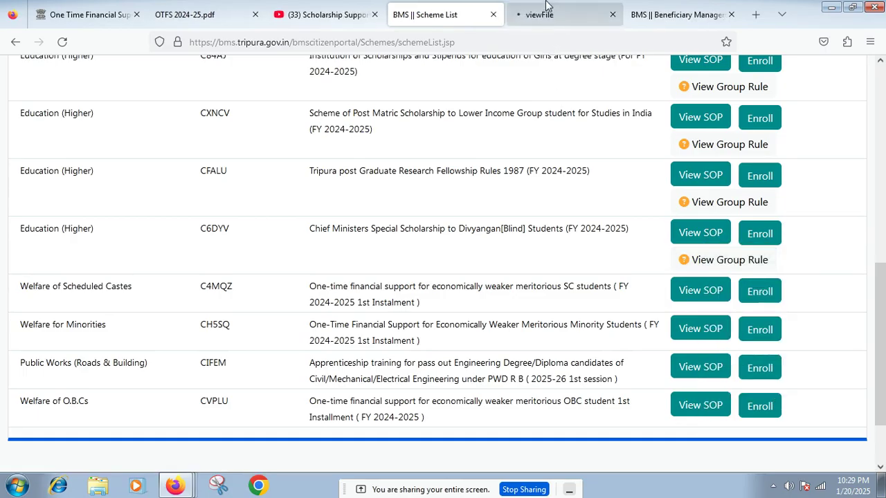
pyautogui.click(546, 7)
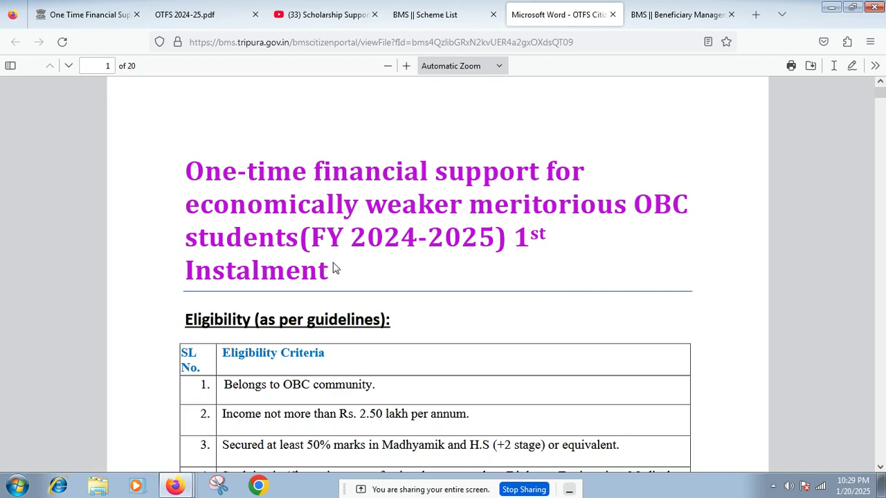
# Step: Scroll to the eligibility criteria and highlight the heading and first criterion
pyautogui.scroll(-2, 335, 268)
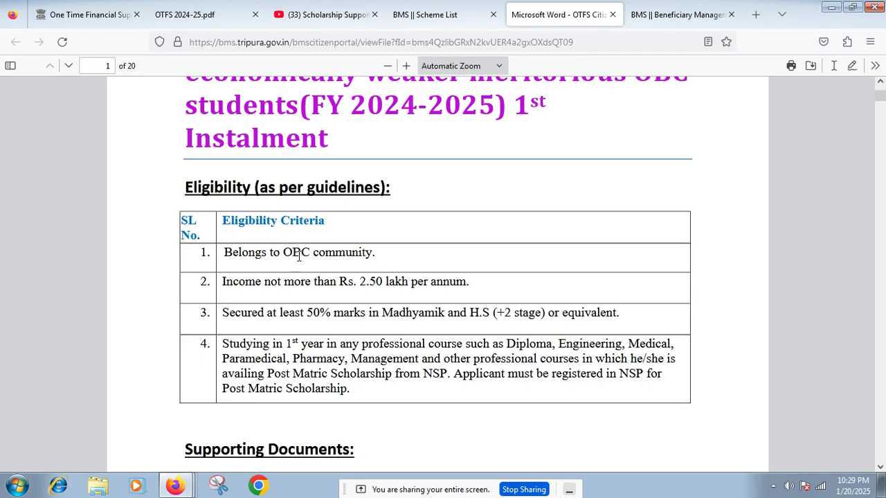
pyautogui.moveTo(381, 257); pyautogui.dragTo(322, 253)
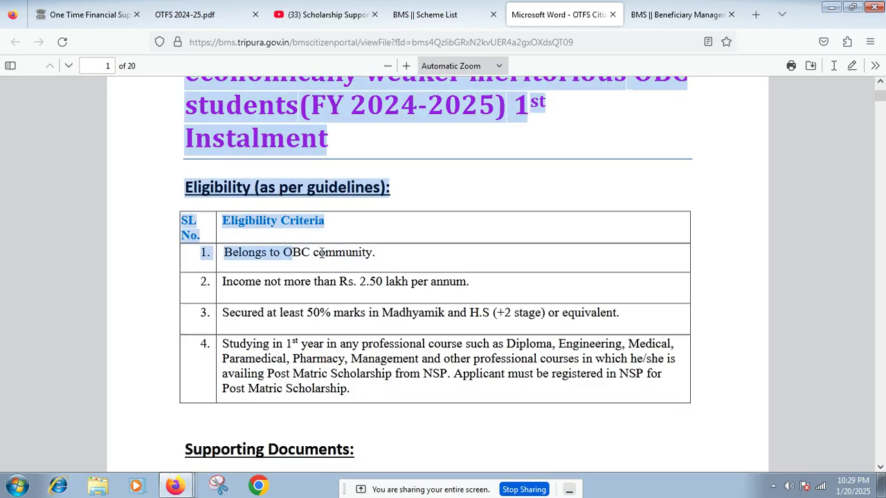
pyautogui.click(322, 253)
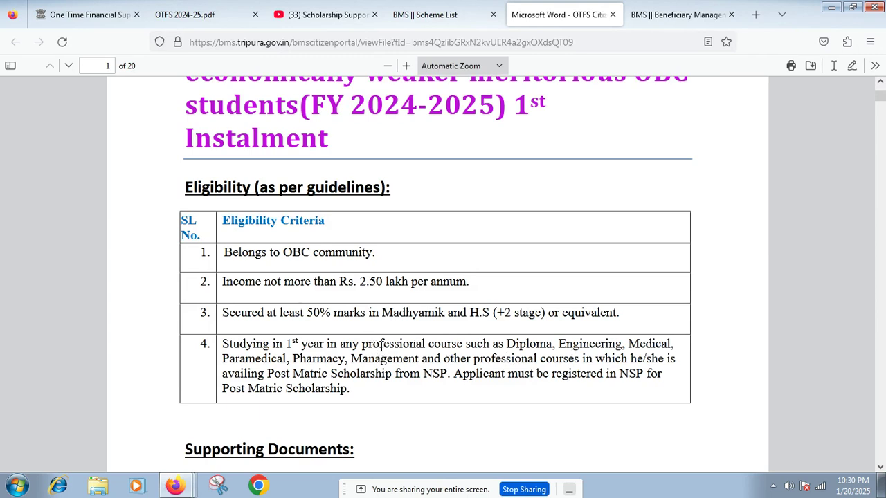
# Step: Scroll to Supporting Documents and highlight the OBC, Bonafide, Income and Master Degree Marksheet lines
pyautogui.scroll(-5, 382, 345)
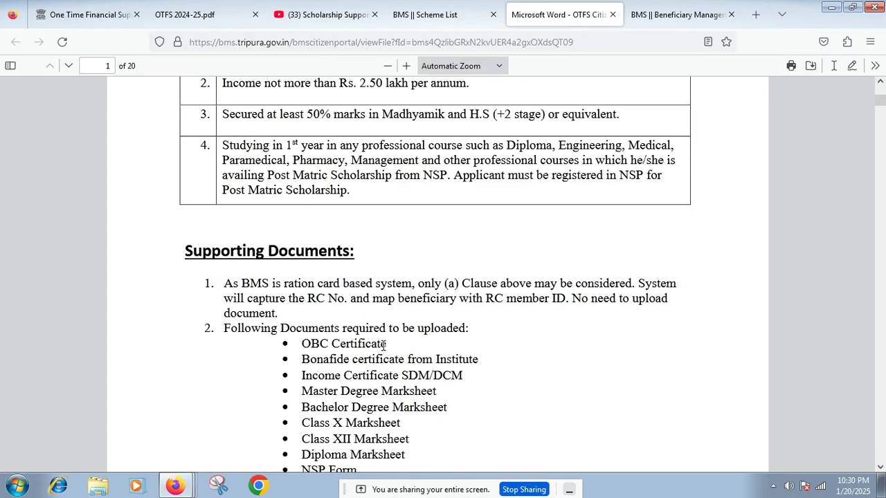
pyautogui.scroll(-2, 383, 345)
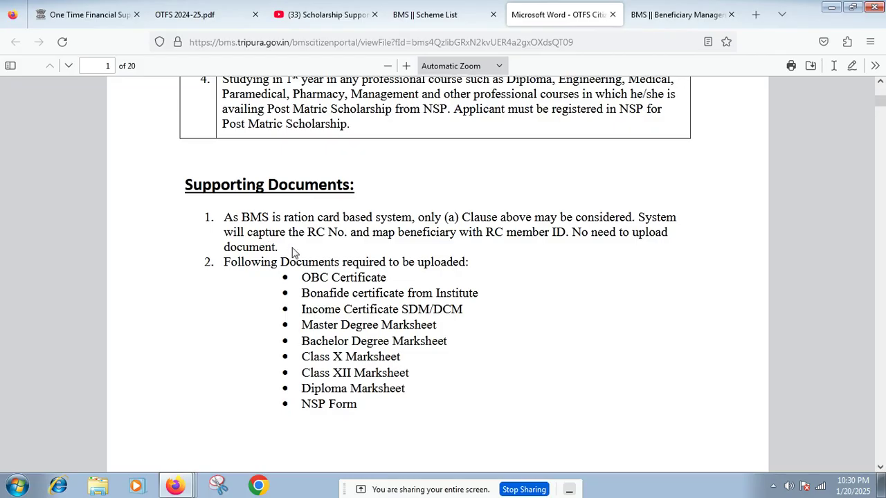
pyautogui.moveTo(300, 282); pyautogui.dragTo(343, 278)
pyautogui.click(356, 279)
pyautogui.moveTo(301, 293); pyautogui.dragTo(397, 294)
pyautogui.moveTo(304, 313); pyautogui.dragTo(477, 316)
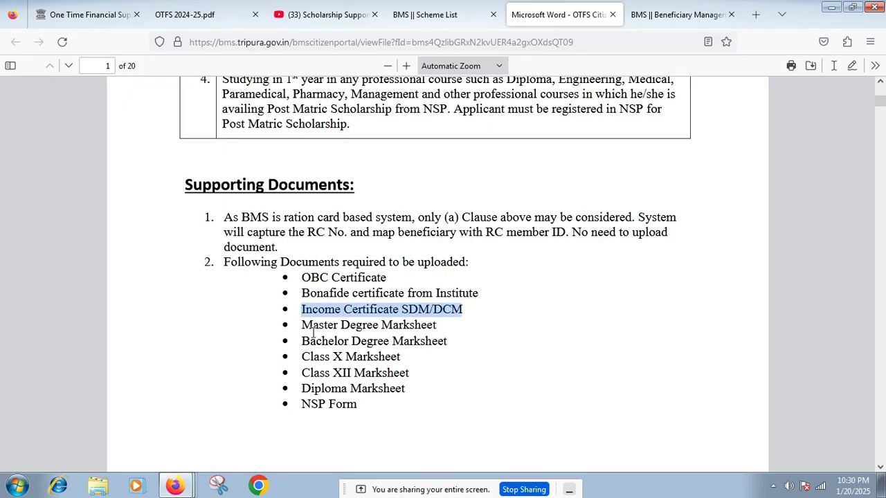
pyautogui.moveTo(302, 327); pyautogui.dragTo(450, 333)
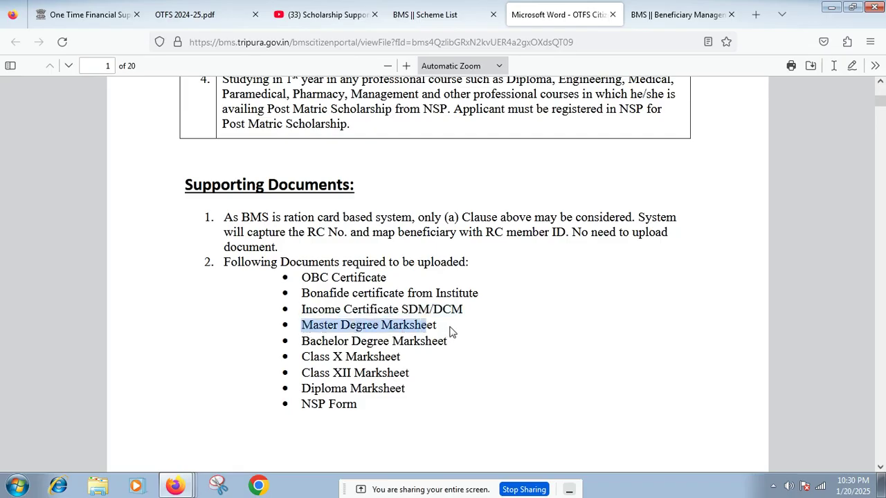
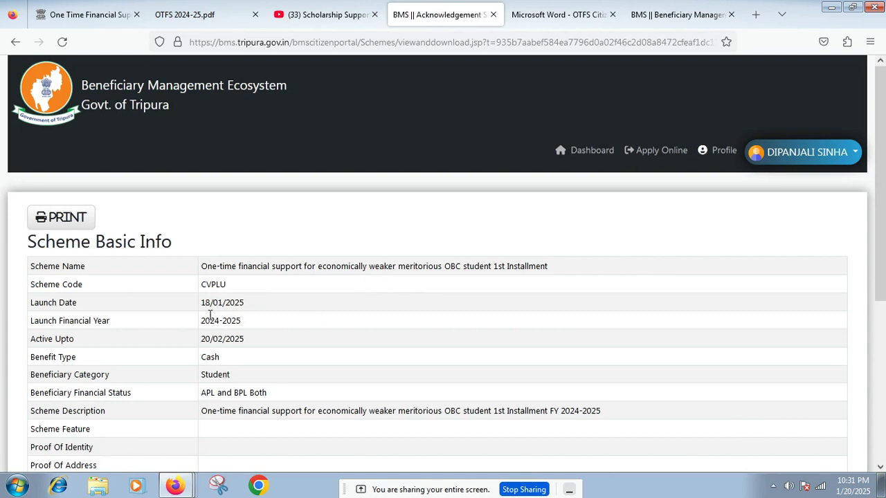
# Step: Highlight the Launch Date 18/01/2025 and Active Upto 20/02/2025, then proceed to the enrollment form
pyautogui.moveTo(249, 305); pyautogui.dragTo(202, 307)
pyautogui.moveTo(253, 344); pyautogui.dragTo(198, 344)
pyautogui.click(254, 346)
pyautogui.scroll(-5, 251, 344)
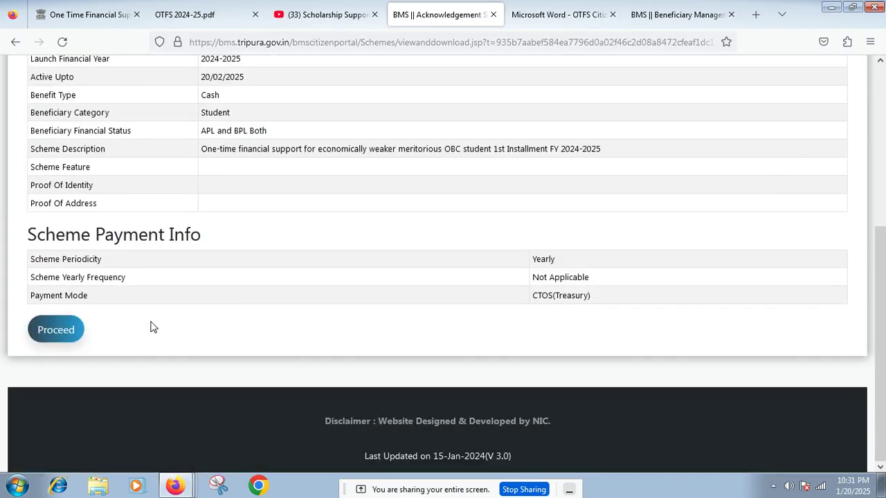
pyautogui.click(59, 330)
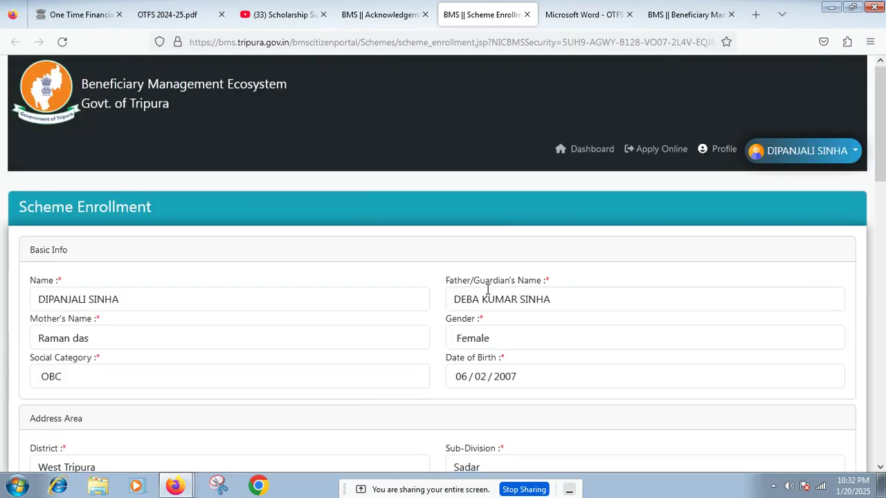
# Step: Check the Bank Name list without choosing a bank, then visit the account number and passbook name fields
pyautogui.scroll(-1, 488, 291)
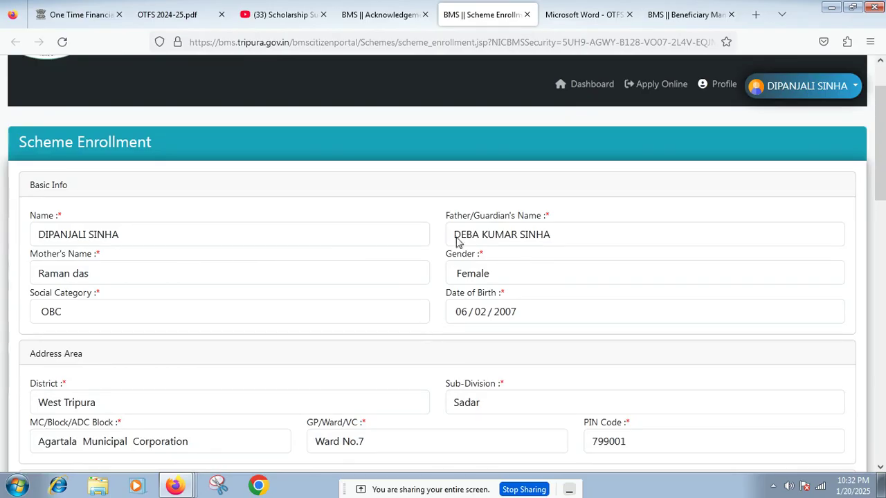
pyautogui.scroll(-4, 454, 291)
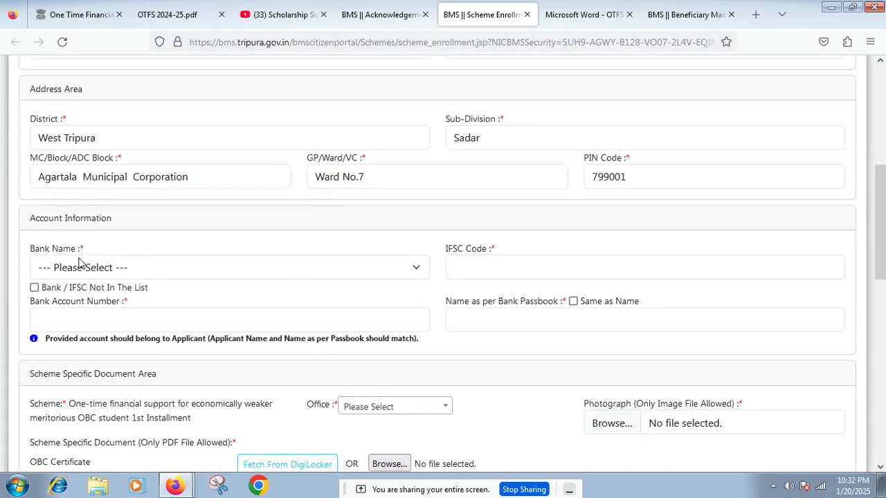
pyautogui.click(118, 268)
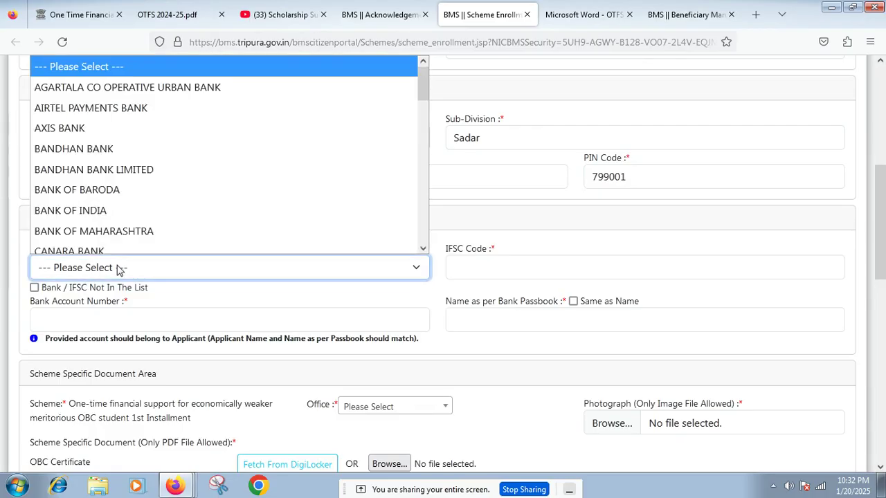
pyautogui.click(463, 212)
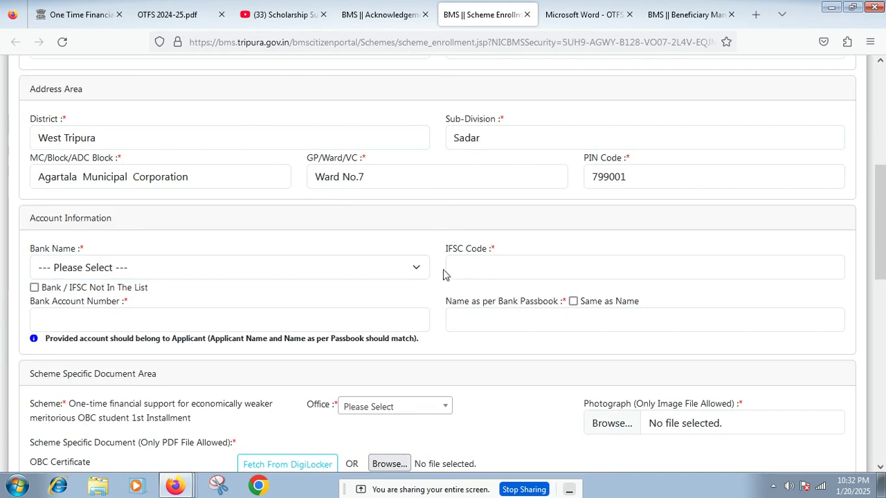
pyautogui.click(56, 313)
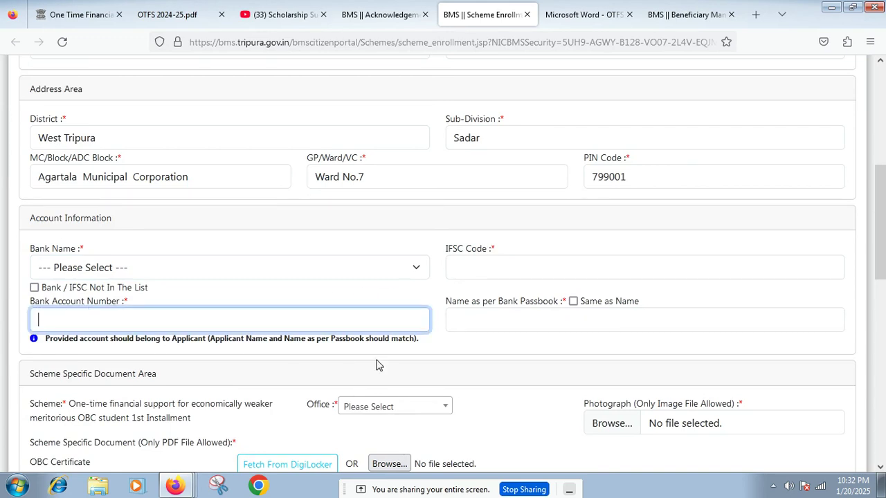
pyautogui.click(485, 320)
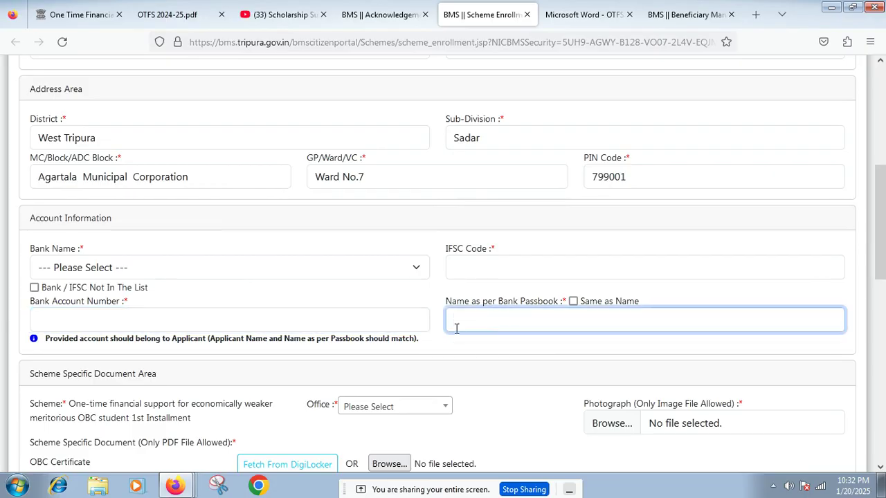
# Step: Choose Welfare of OBC Checker as the Office
pyautogui.scroll(-3, 464, 338)
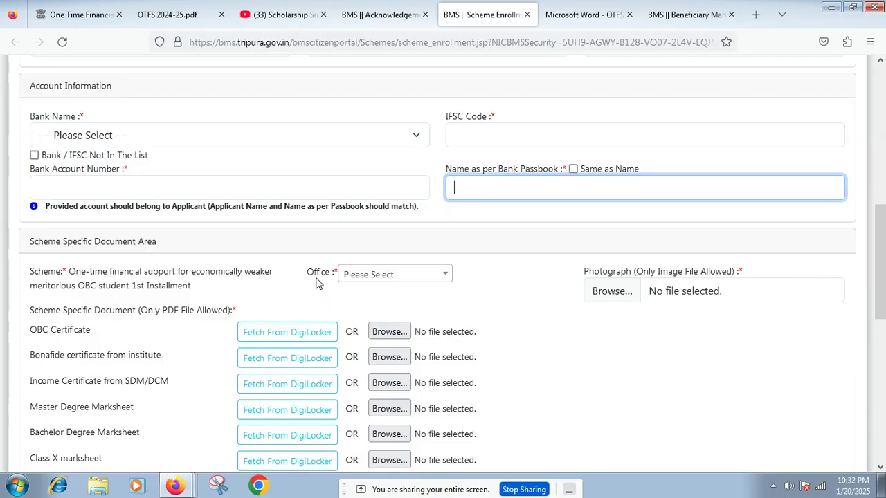
pyautogui.click(392, 276)
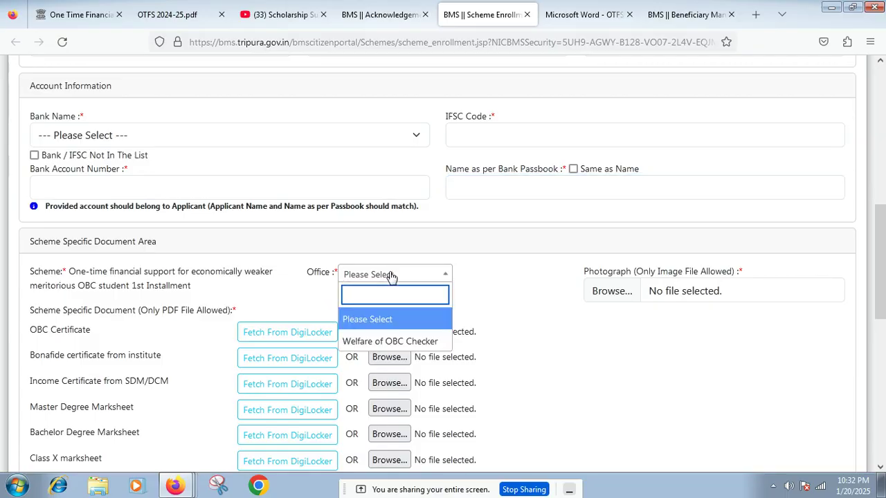
pyautogui.click(400, 341)
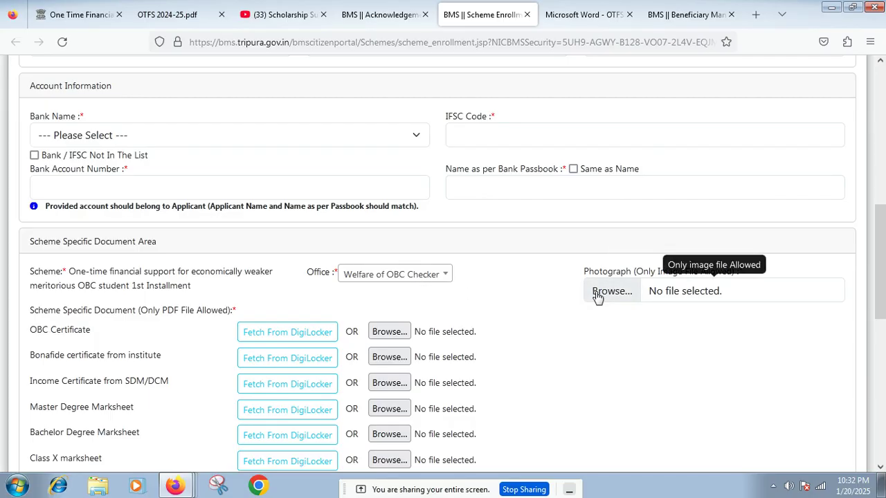
pyautogui.scroll(-3, 546, 305)
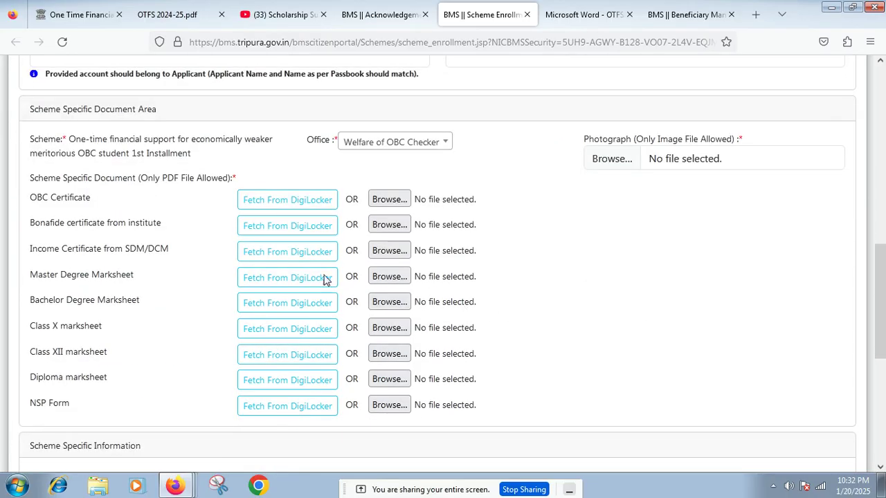
pyautogui.moveTo(31, 197); pyautogui.dragTo(96, 200)
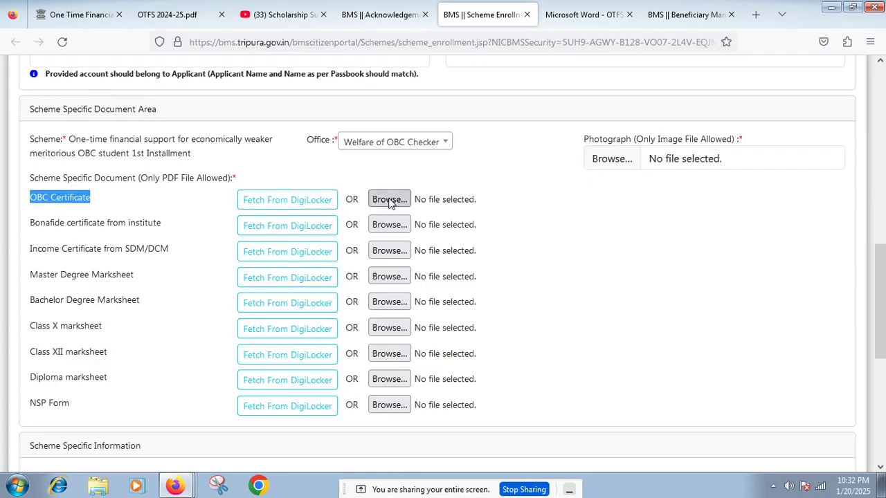
pyautogui.moveTo(30, 222); pyautogui.dragTo(179, 232)
pyautogui.click(184, 233)
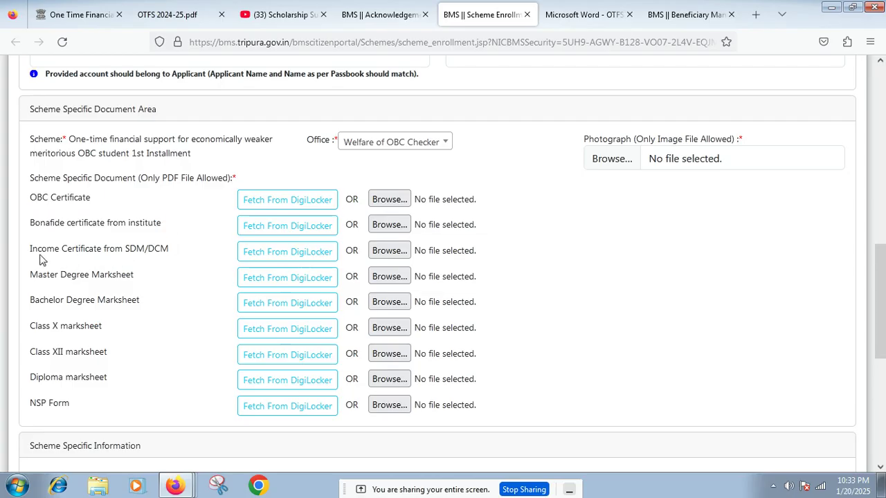
pyautogui.moveTo(32, 252); pyautogui.dragTo(184, 258)
pyautogui.click(184, 257)
pyautogui.moveTo(30, 323); pyautogui.dragTo(103, 332)
pyautogui.moveTo(31, 353); pyautogui.dragTo(108, 355)
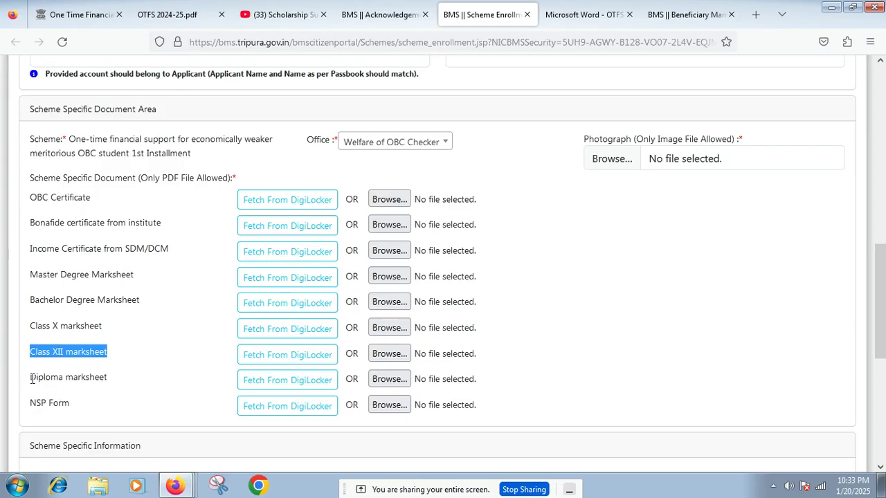
pyautogui.moveTo(30, 385); pyautogui.dragTo(115, 387)
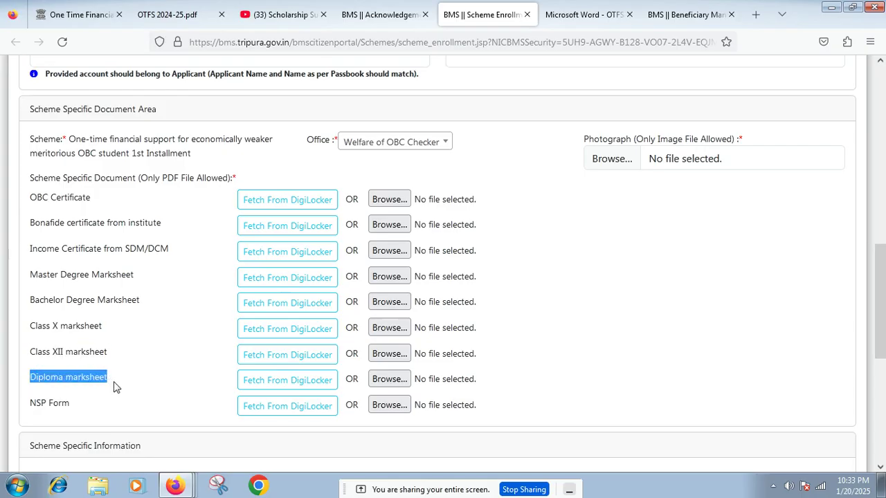
pyautogui.click(126, 380)
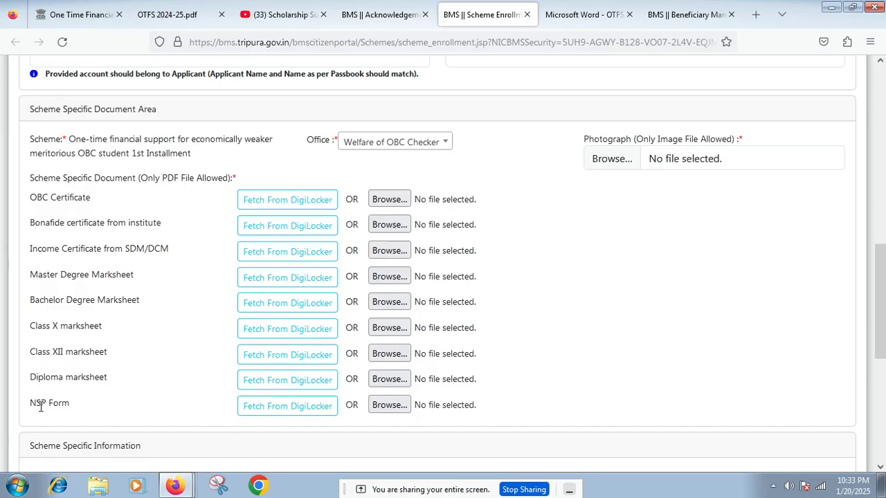
pyautogui.moveTo(28, 412); pyautogui.dragTo(77, 409)
pyautogui.click(105, 409)
pyautogui.moveTo(30, 403); pyautogui.dragTo(72, 403)
pyautogui.click(49, 402)
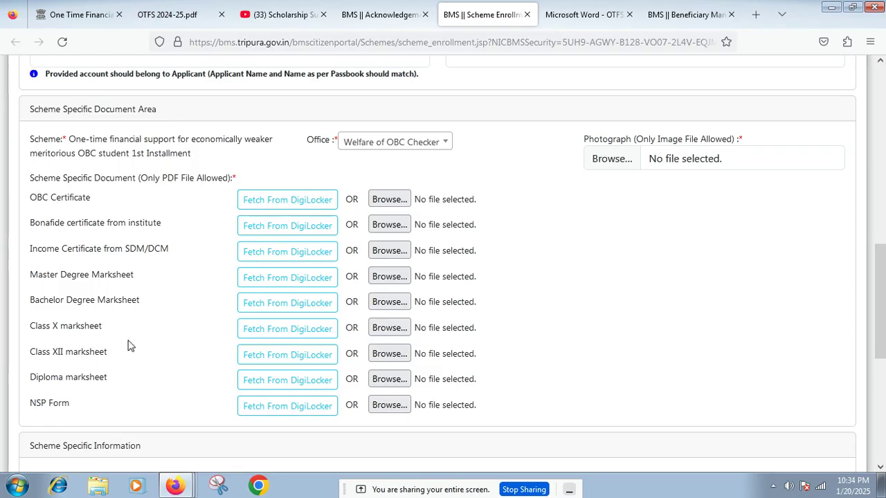
pyautogui.scroll(-2, 136, 324)
pyautogui.scroll(-2, 136, 324)
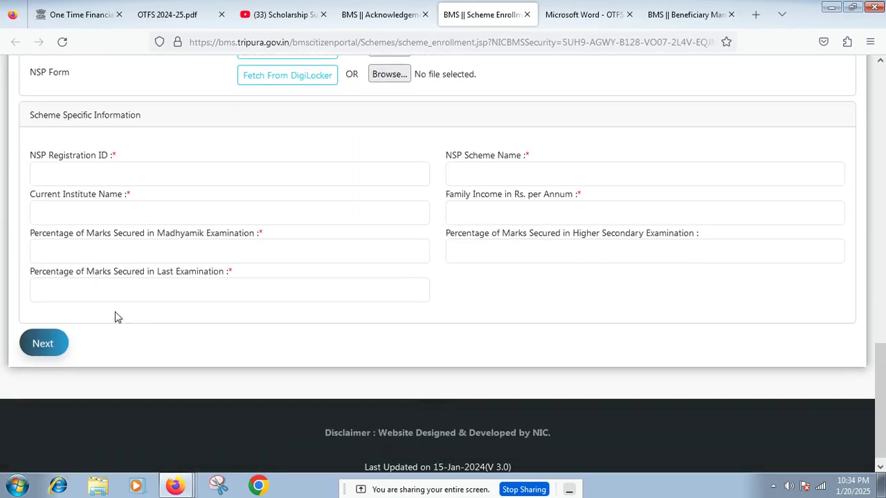
pyautogui.click(70, 174)
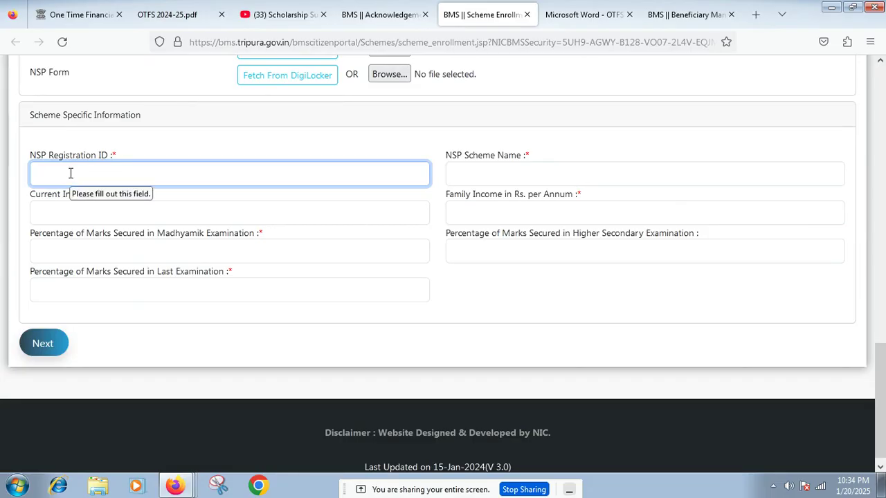
pyautogui.click(469, 169)
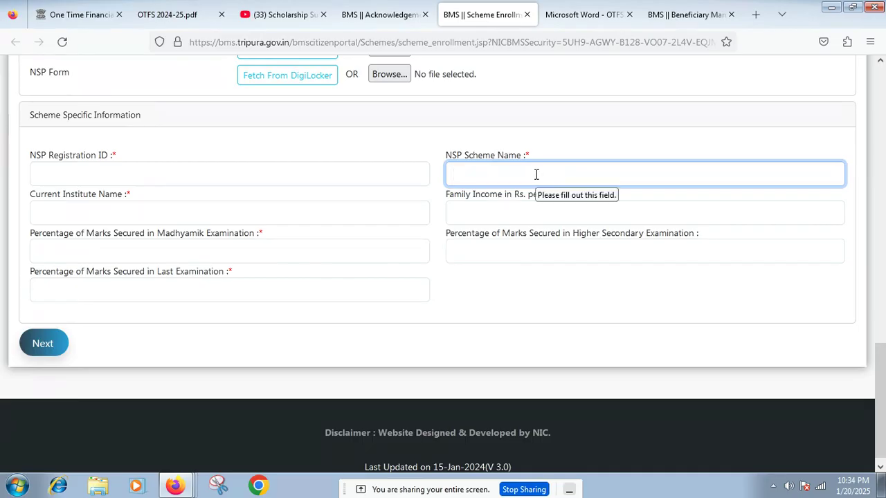
pyautogui.click(115, 213)
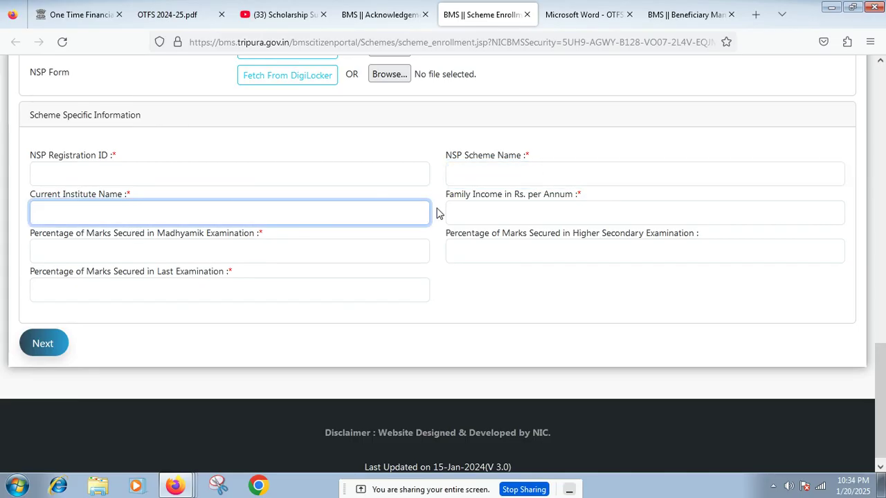
pyautogui.click(459, 209)
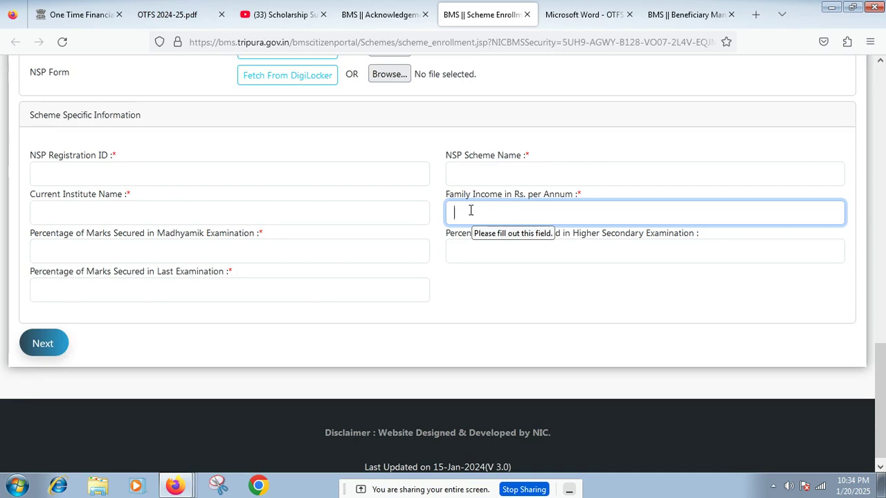
pyautogui.click(132, 248)
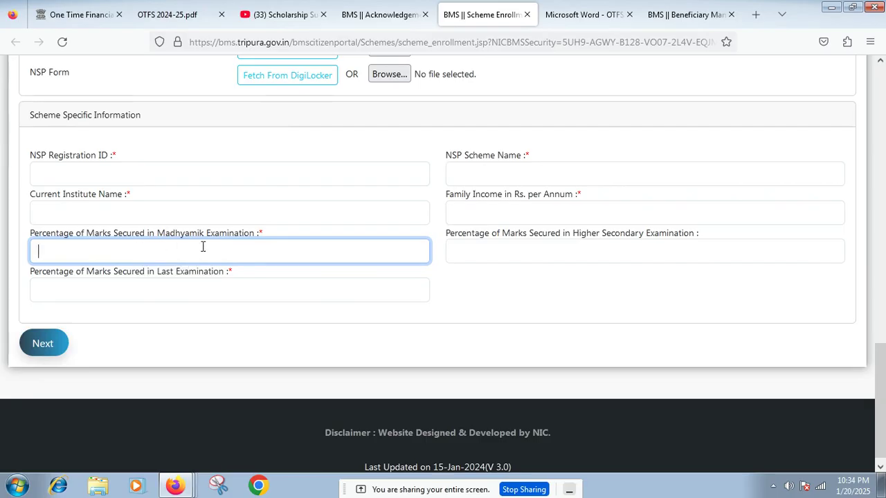
pyautogui.click(478, 252)
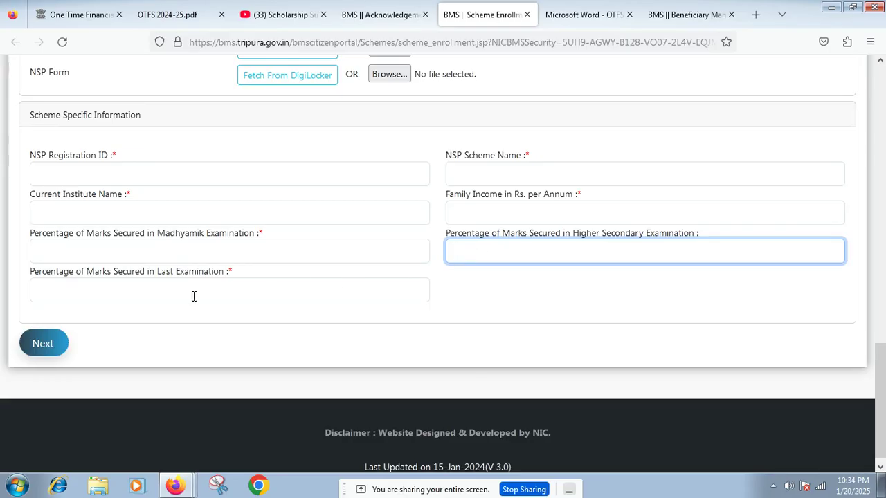
pyautogui.click(94, 295)
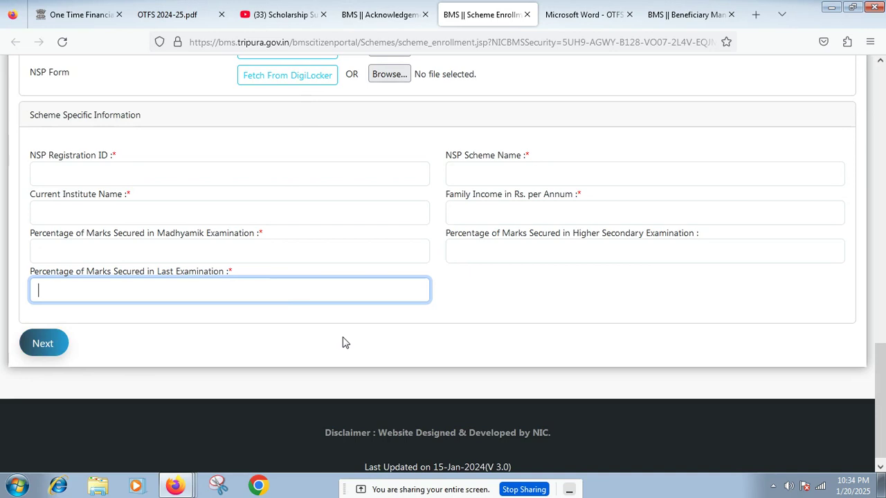
pyautogui.scroll(4, 343, 341)
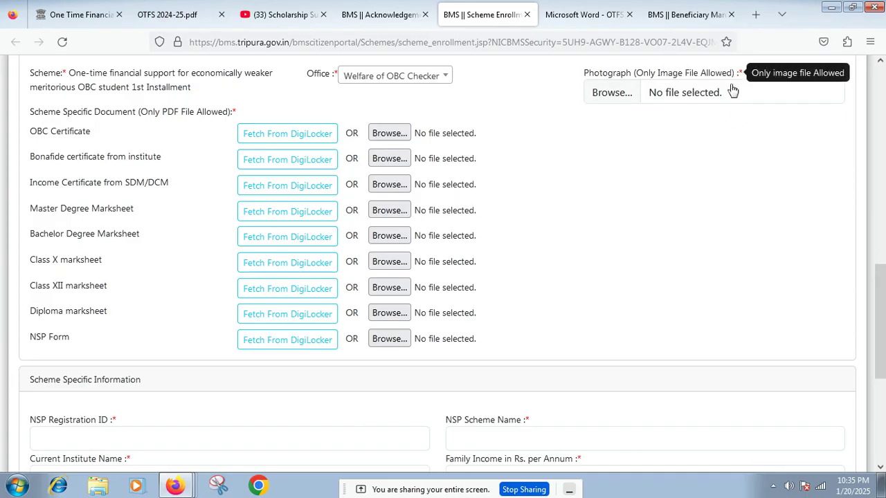
# Step: Highlight the NSP Form and Diploma marksheet document labels, then scroll back up the form
pyautogui.scroll(-4, 651, 191)
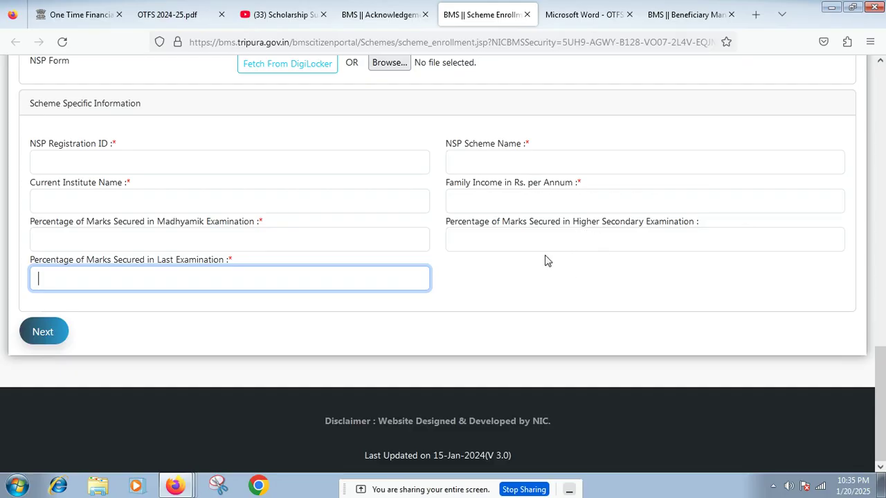
pyautogui.scroll(3, 464, 250)
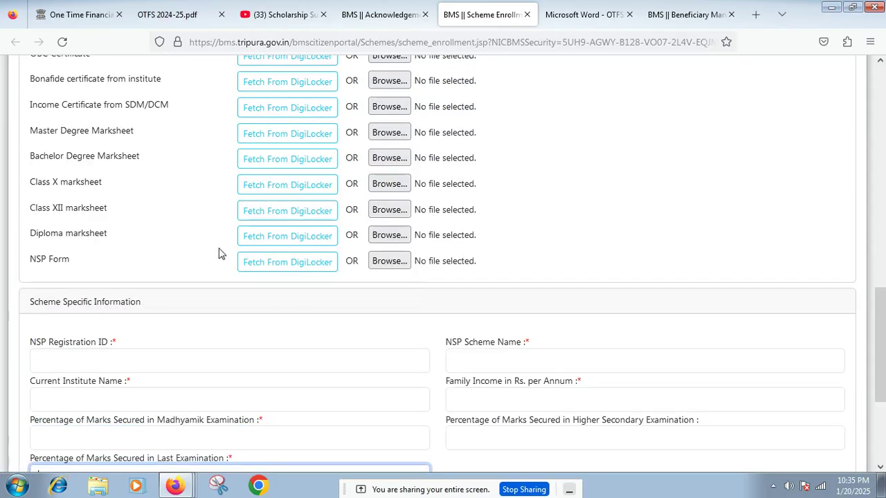
pyautogui.moveTo(74, 264); pyautogui.dragTo(27, 265)
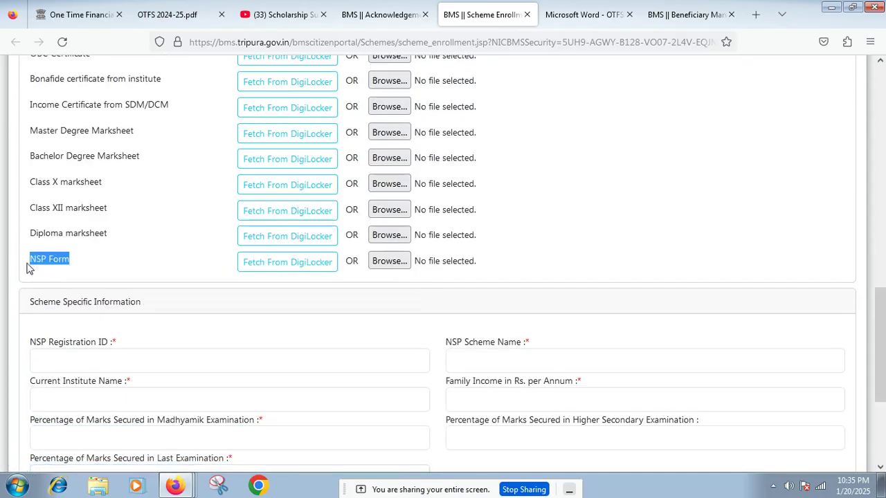
pyautogui.click(94, 263)
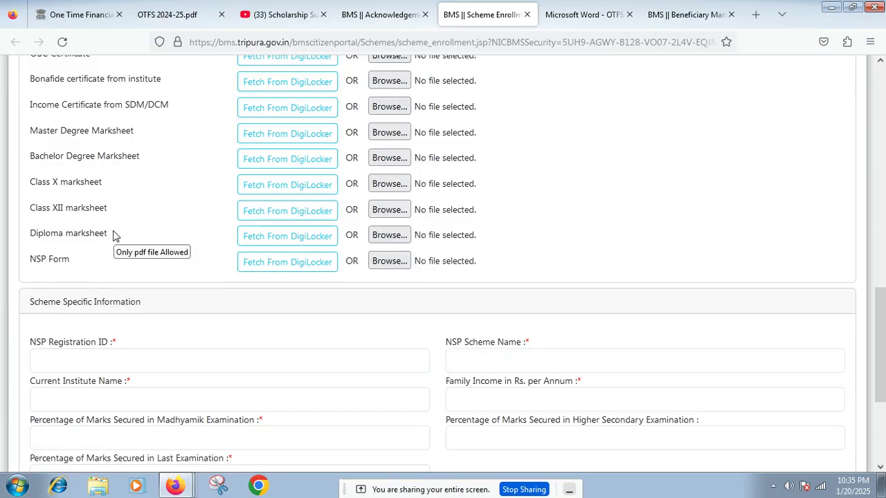
pyautogui.moveTo(115, 235); pyautogui.dragTo(24, 240)
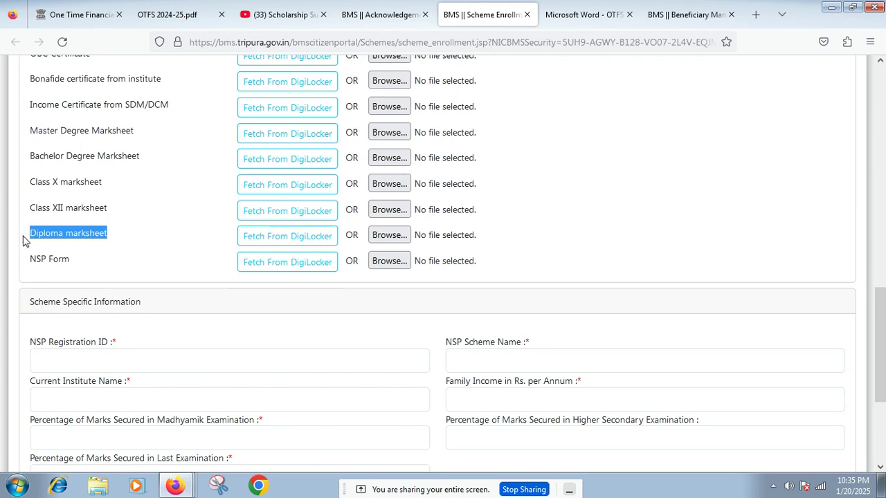
pyautogui.click(105, 190)
pyautogui.scroll(2, 108, 189)
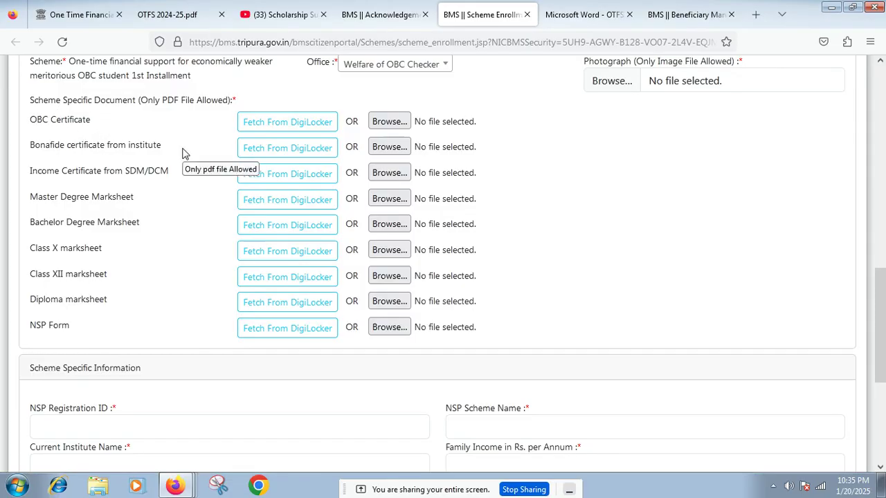
pyautogui.scroll(3, 184, 153)
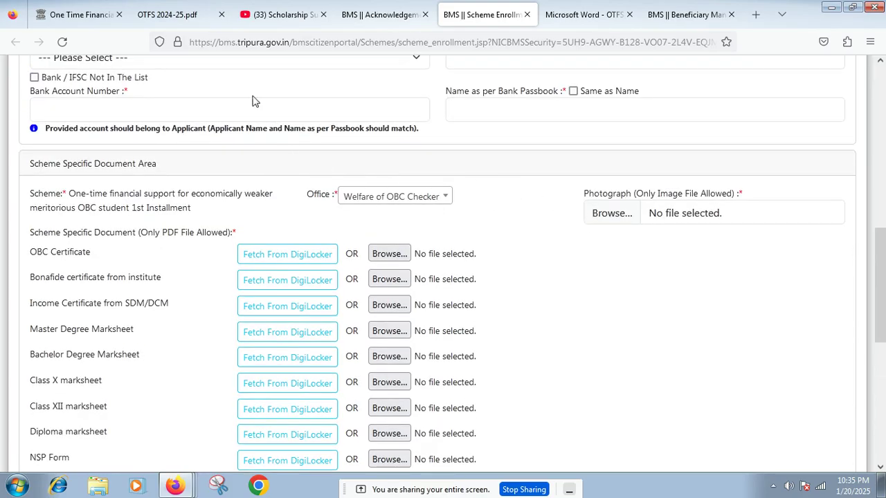
pyautogui.scroll(3, 254, 97)
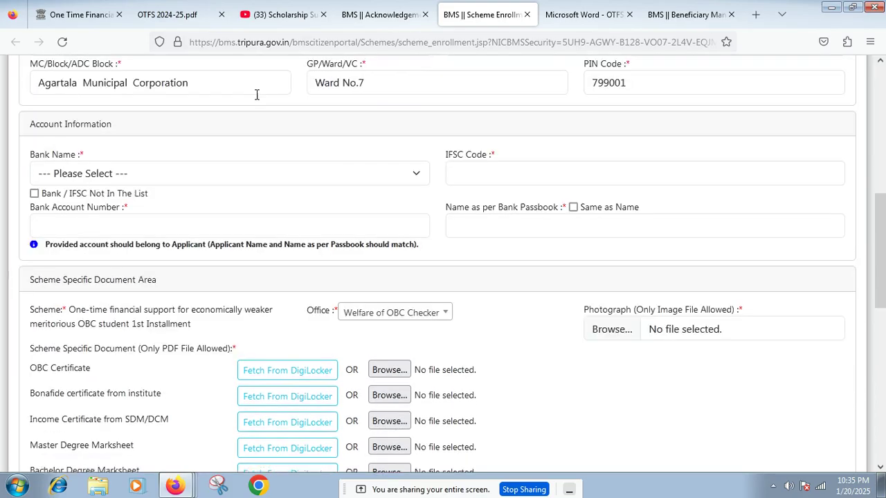
pyautogui.scroll(1, 256, 95)
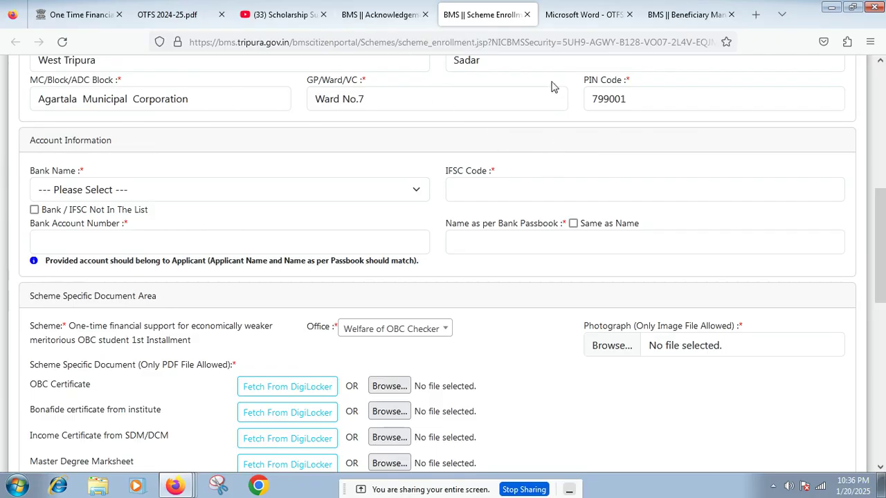
# Step: Scroll the OTFS instruction PDF back to page 3, then return to the acknowledgement slip
pyautogui.click(573, 7)
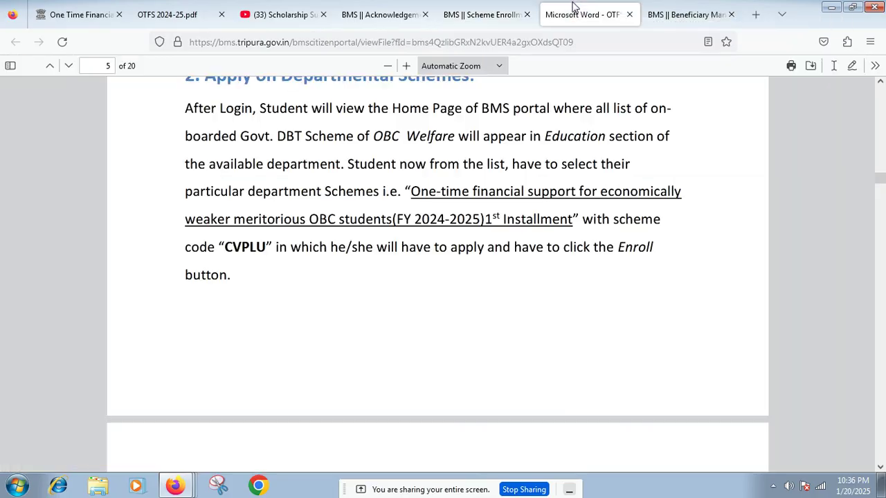
pyautogui.scroll(5, 490, 133)
pyautogui.scroll(15, 490, 132)
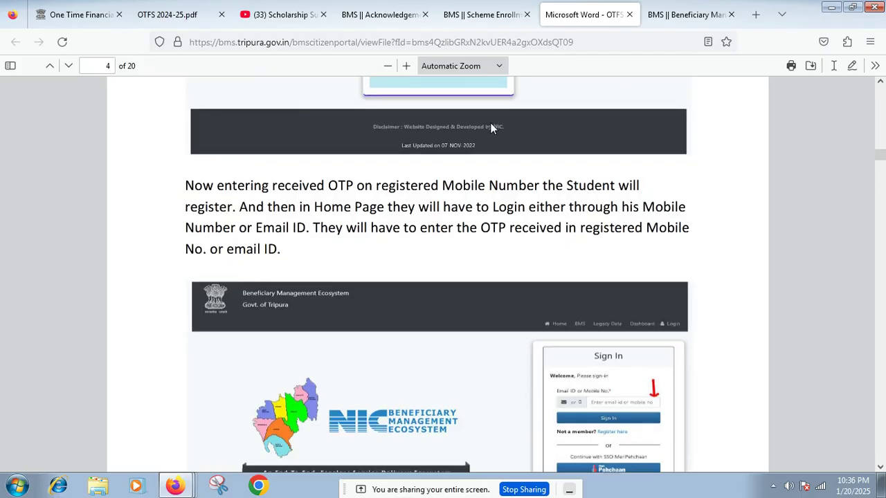
pyautogui.scroll(15, 490, 127)
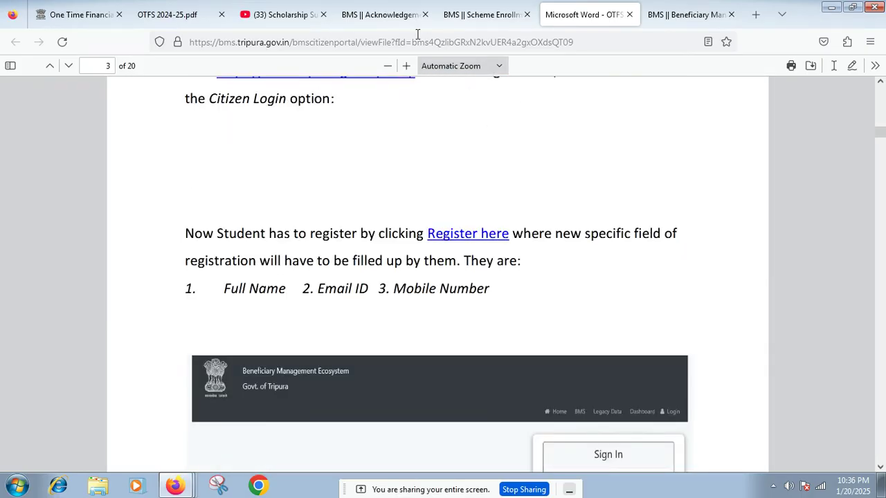
pyautogui.click(377, 7)
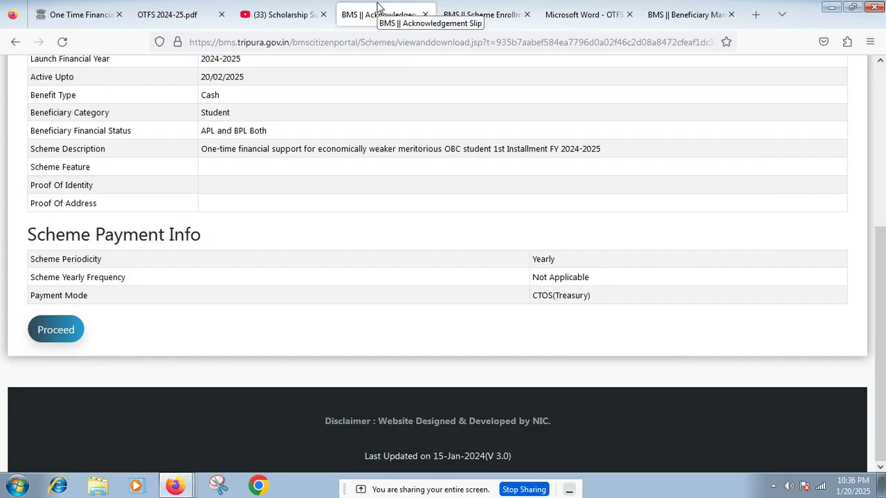